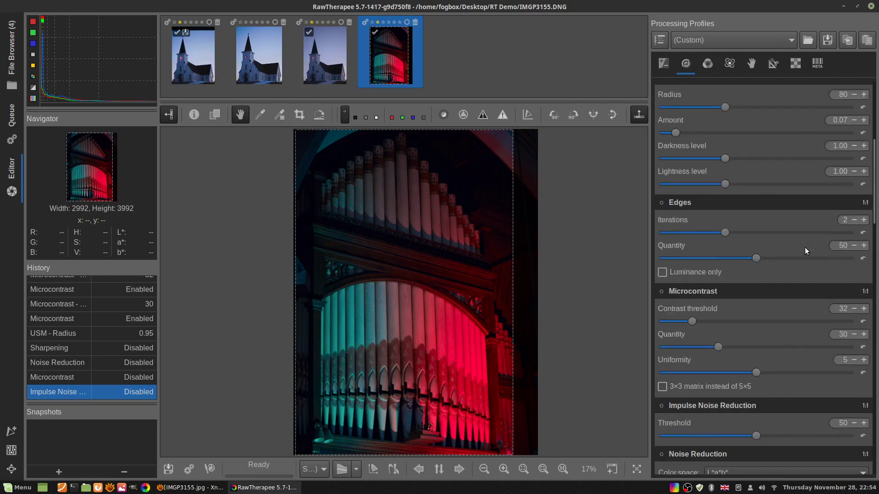
{"action": "scroll", "coordinate": [805, 247], "scroll_direction": "up", "scroll_amount": 5}
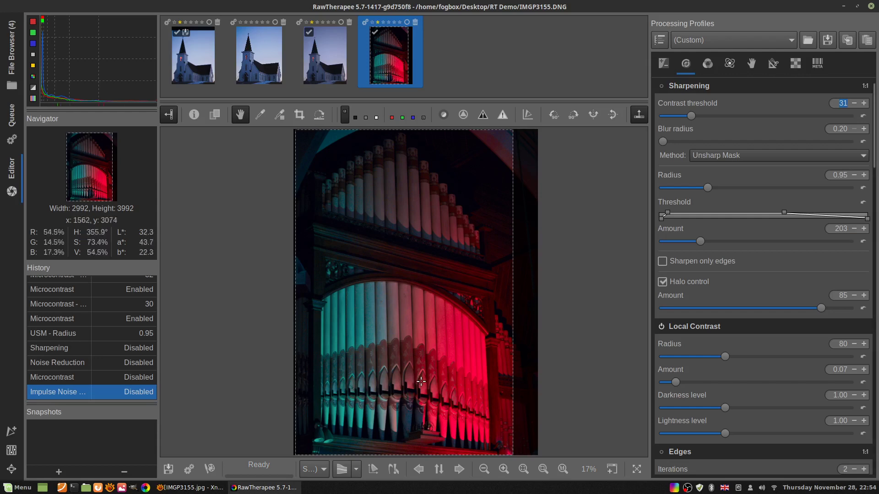
- Fit the whole organ photo in the preview and briefly check its shooting information
{"action": "scroll", "coordinate": [420, 386], "scroll_direction": "up", "scroll_amount": 1}
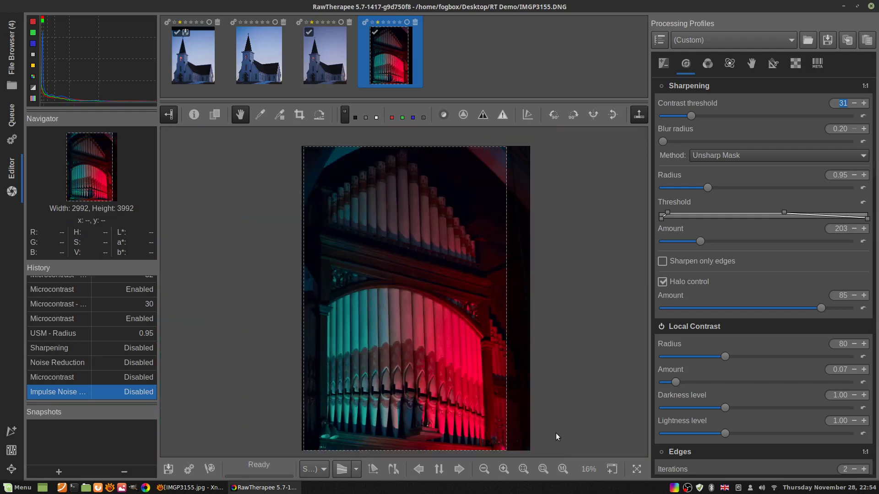
{"action": "left_click", "coordinate": [543, 471]}
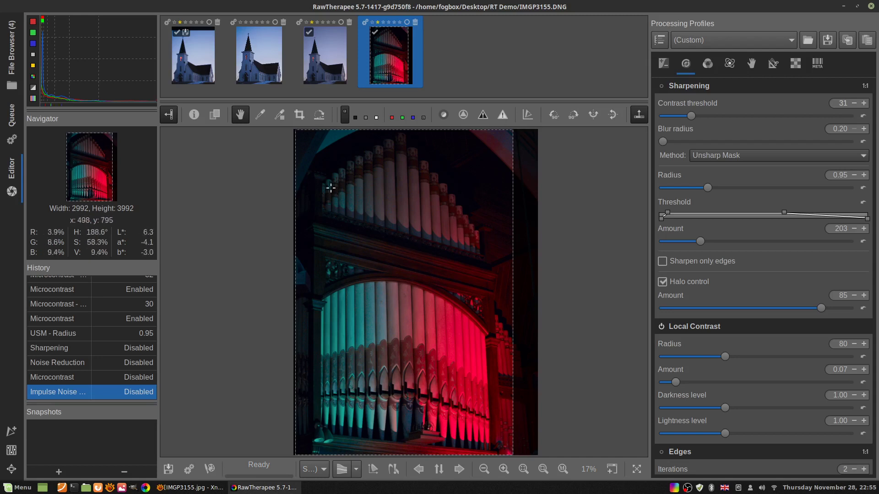
{"action": "left_click", "coordinate": [192, 115]}
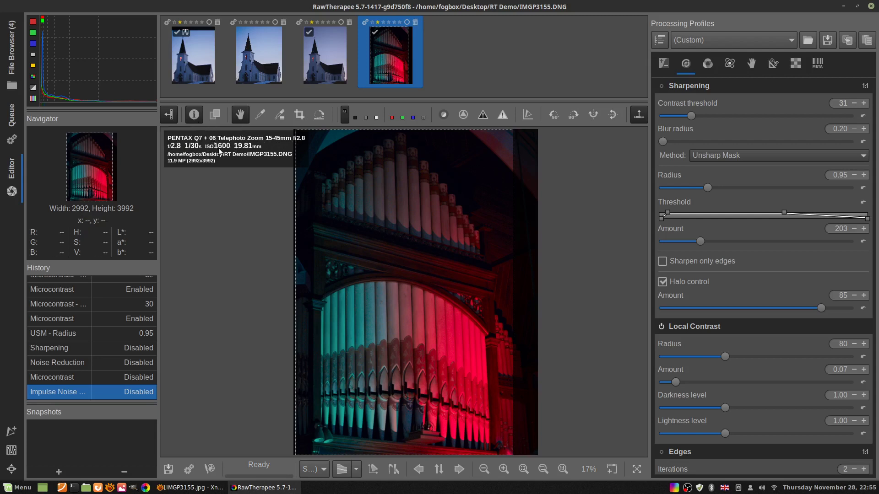
{"action": "left_click", "coordinate": [194, 118]}
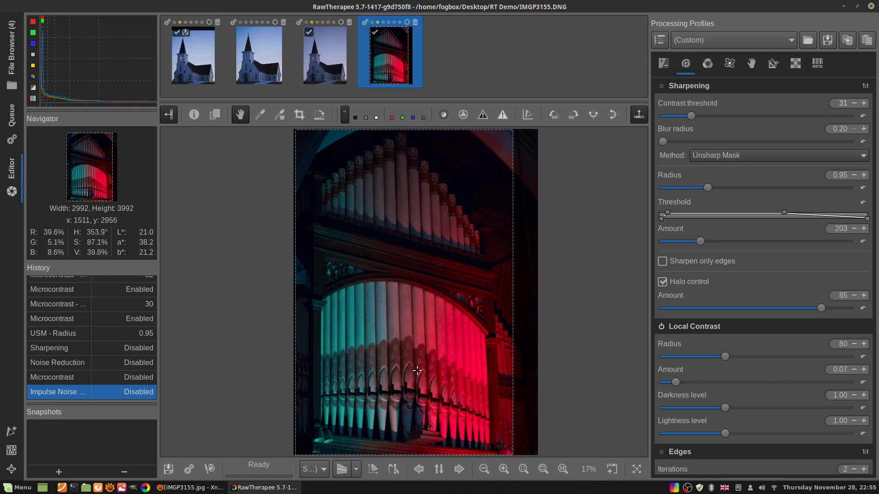
- View the photo at 100% and pan across the red console, lit columns and teal-red pipes
{"action": "middle_click", "coordinate": [417, 370]}
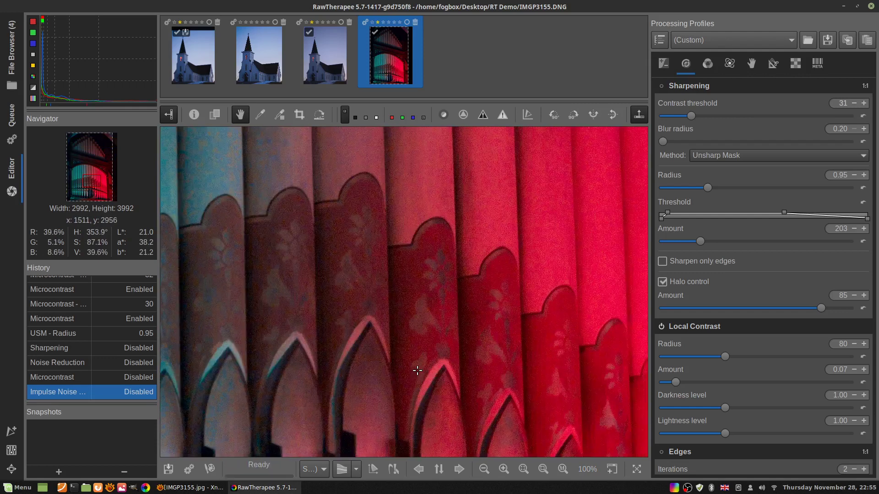
{"action": "left_click_drag", "start_coordinate": [416, 372], "coordinate": [410, 360]}
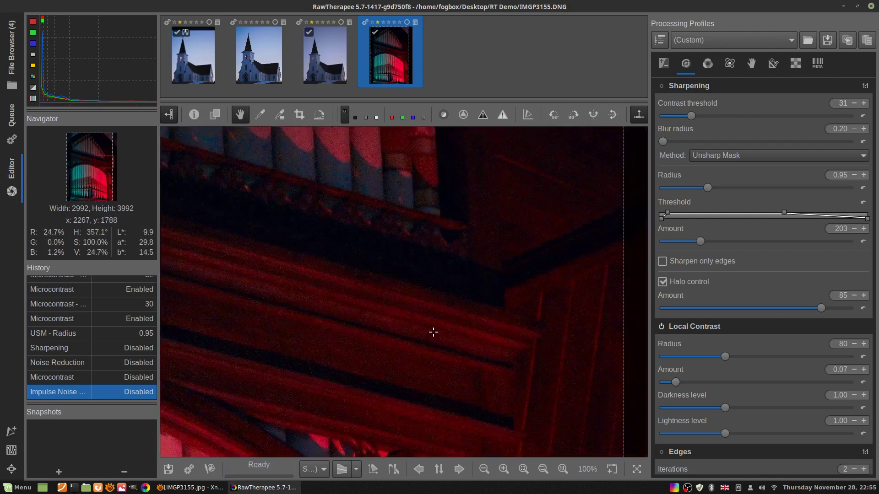
{"action": "left_click_drag", "start_coordinate": [401, 314], "coordinate": [451, 269]}
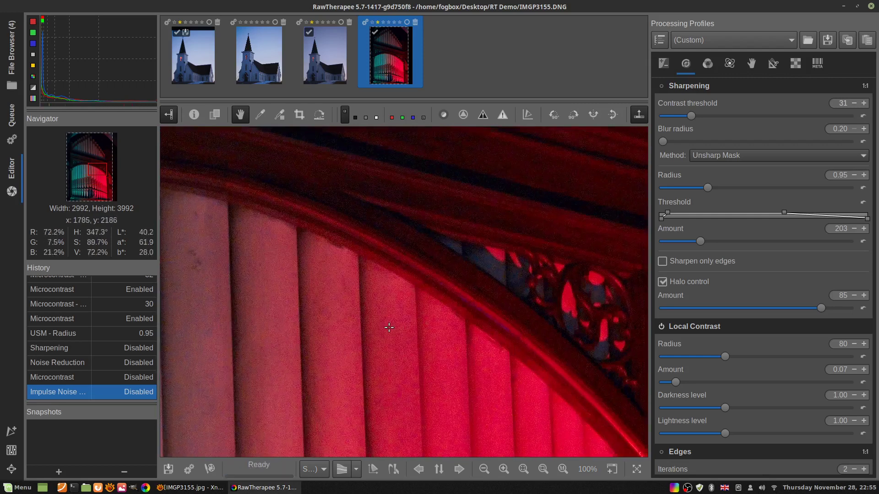
{"action": "left_click_drag", "start_coordinate": [411, 314], "coordinate": [451, 285]}
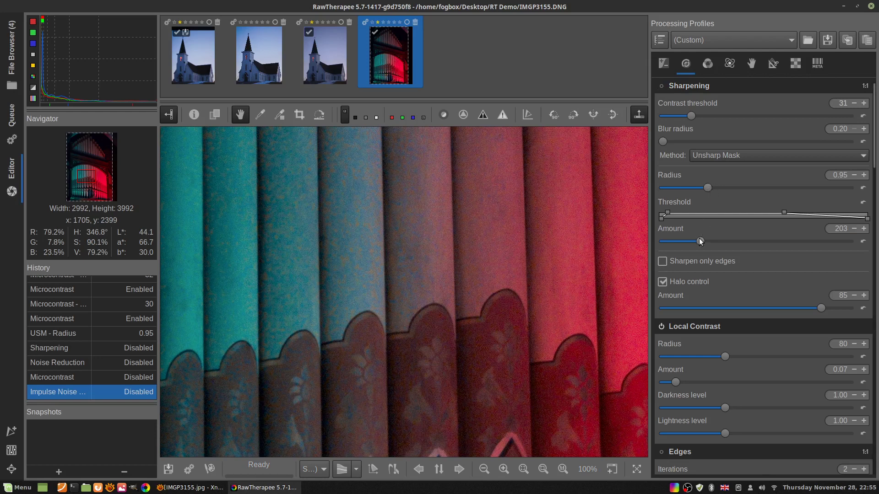
- Re-enable sharpening, then pan the 100% view over the red pipes and dark woodwork
{"action": "left_click", "coordinate": [660, 87]}
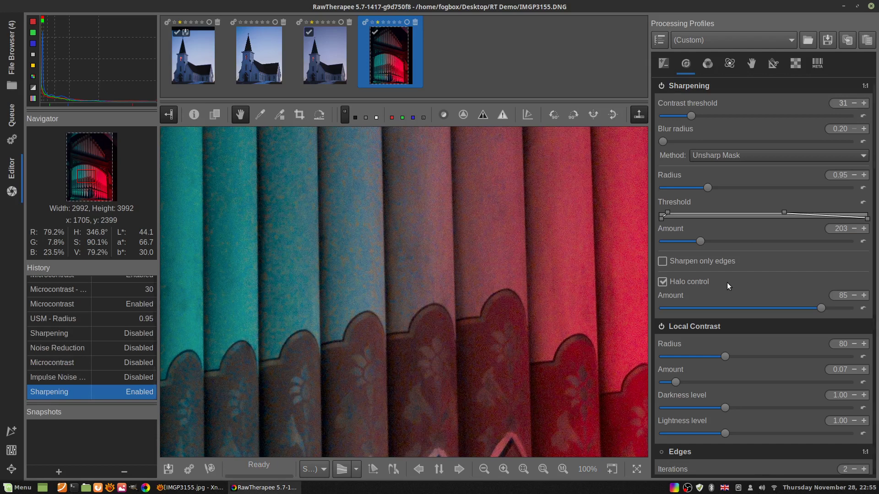
{"action": "scroll", "coordinate": [727, 282], "scroll_direction": "down", "scroll_amount": 5}
{"action": "scroll", "coordinate": [727, 282], "scroll_direction": "down", "scroll_amount": 10}
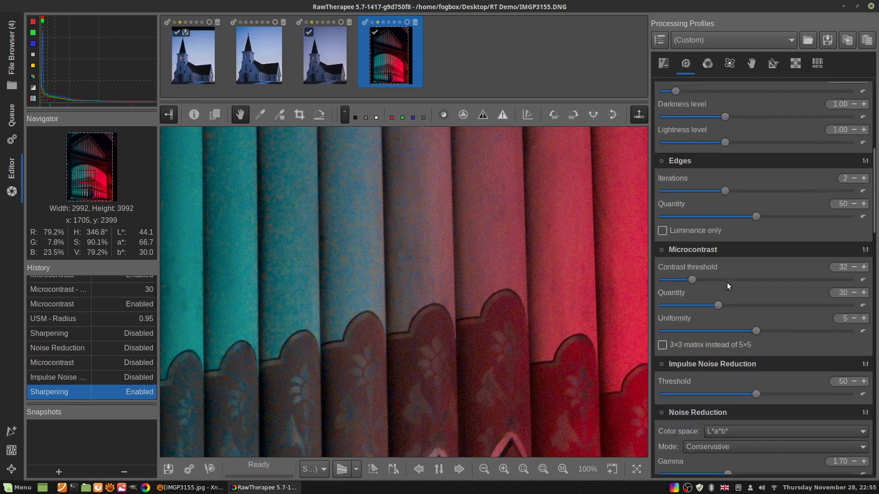
{"action": "scroll", "coordinate": [726, 282], "scroll_direction": "down", "scroll_amount": 2}
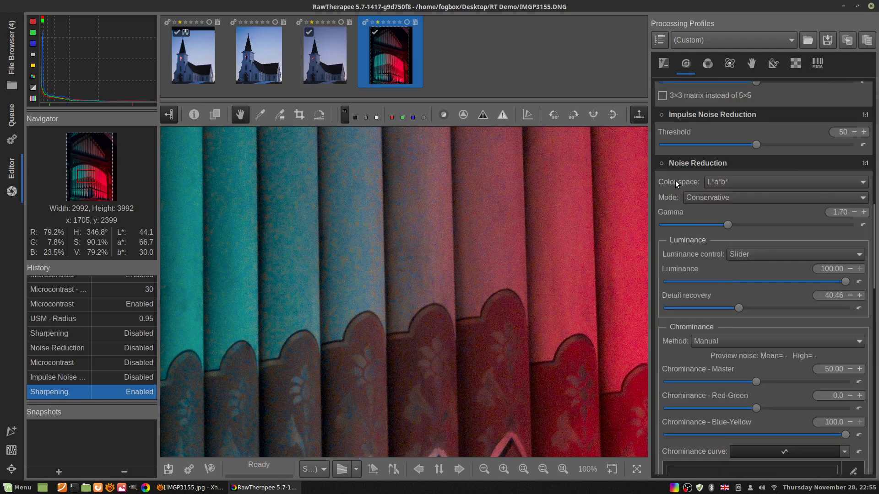
{"action": "left_click_drag", "start_coordinate": [531, 243], "coordinate": [459, 274]}
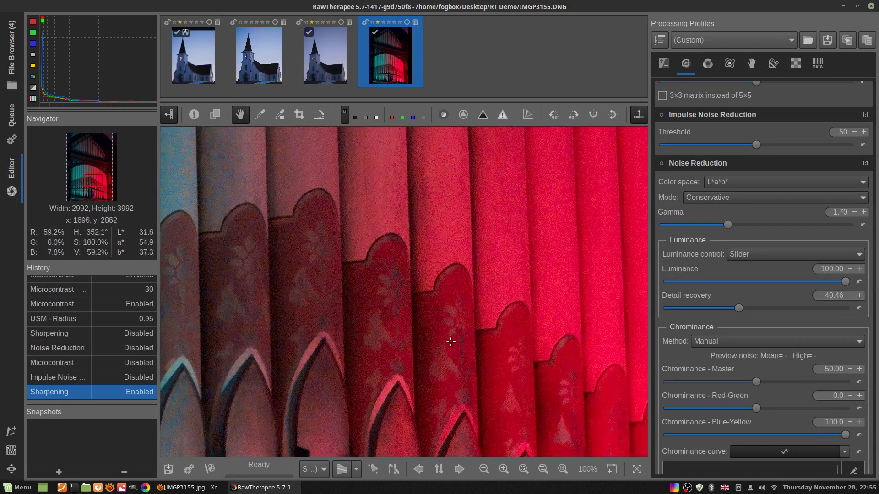
{"action": "left_click_drag", "start_coordinate": [453, 252], "coordinate": [428, 353]}
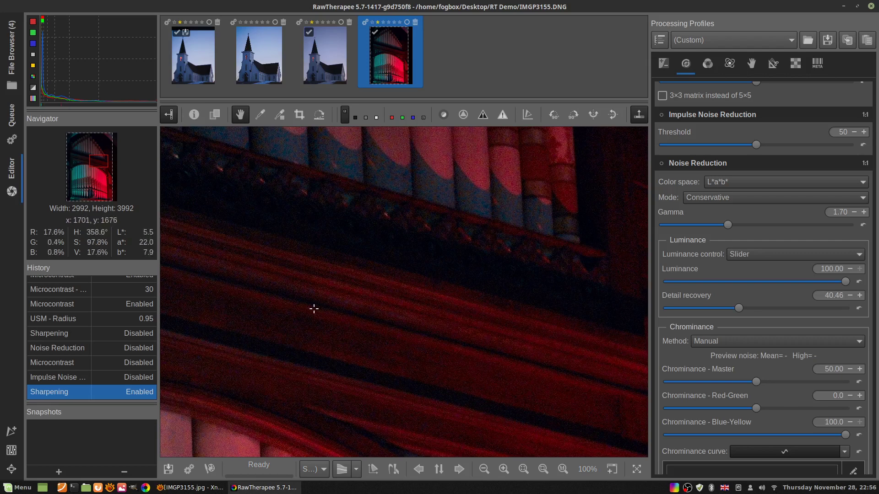
- Toggle impulse noise reduction on, off to compare, and back on at threshold 50
{"action": "left_click", "coordinate": [660, 115]}
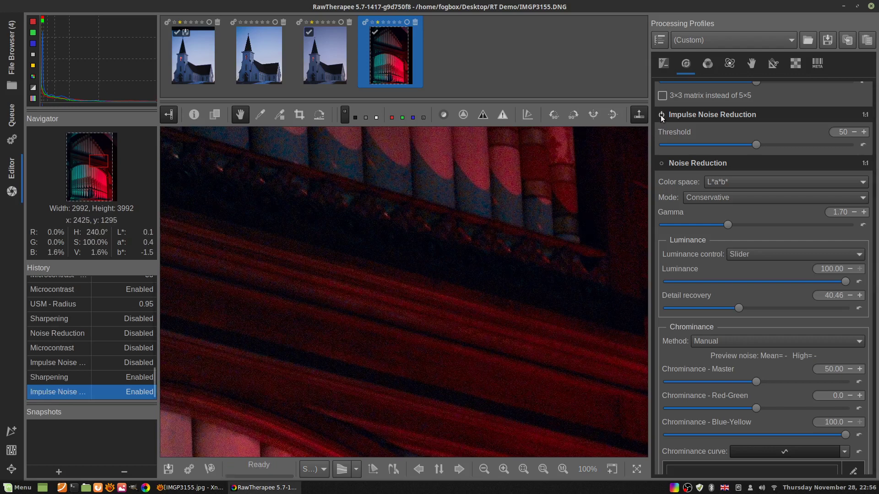
{"action": "left_click", "coordinate": [661, 115]}
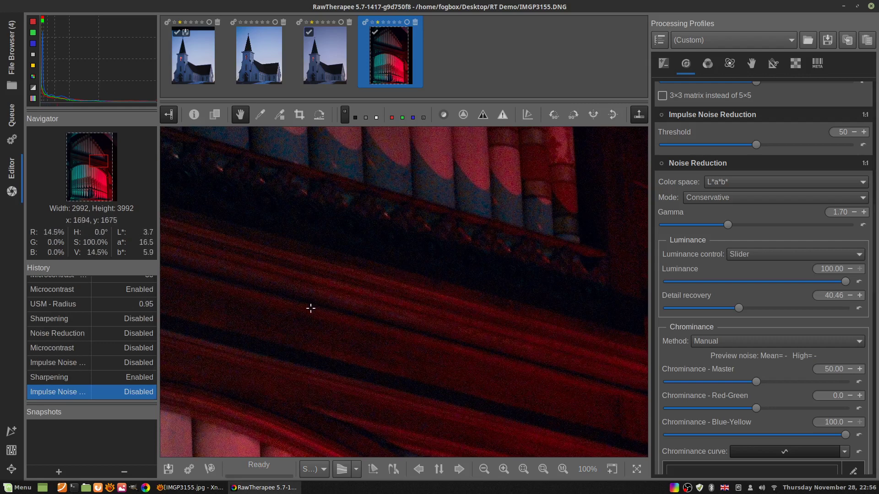
{"action": "left_click", "coordinate": [661, 115]}
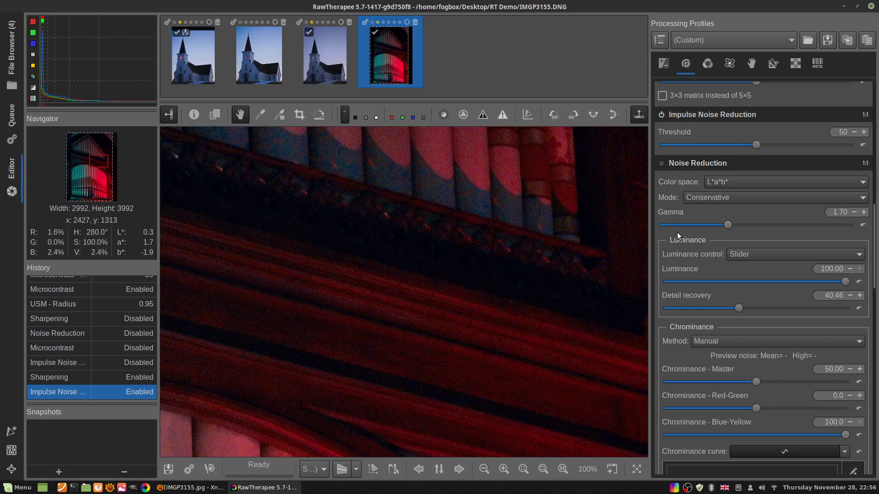
- Enable noise reduction, lower the chrominance curve's right-hand point, and check the red pipe arches
{"action": "left_click", "coordinate": [661, 164]}
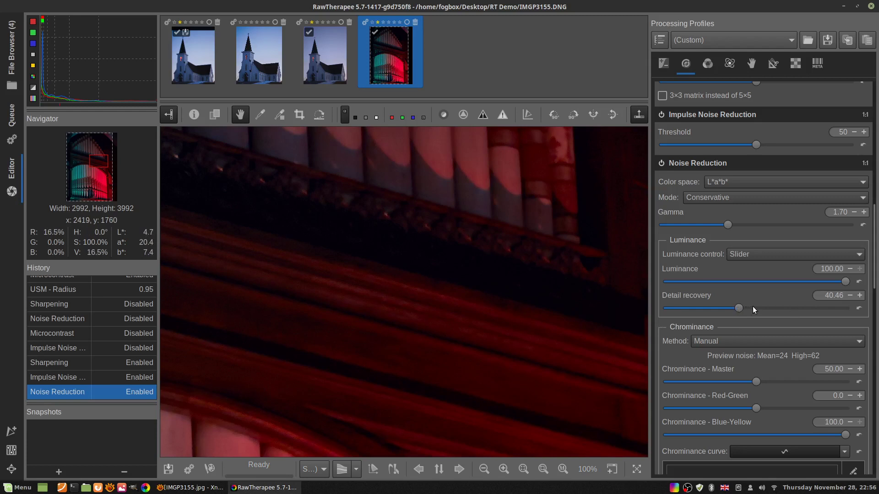
{"action": "scroll", "coordinate": [710, 315], "scroll_direction": "down", "scroll_amount": 5}
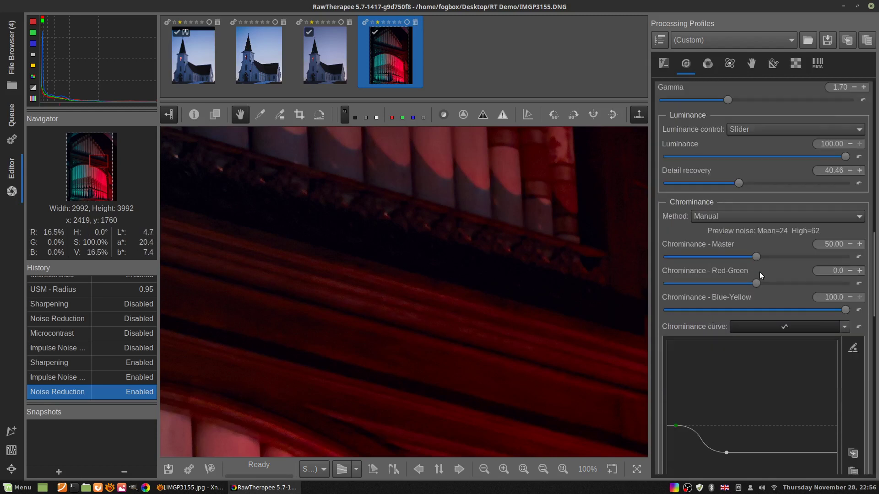
{"action": "scroll", "coordinate": [755, 266], "scroll_direction": "down", "scroll_amount": 5}
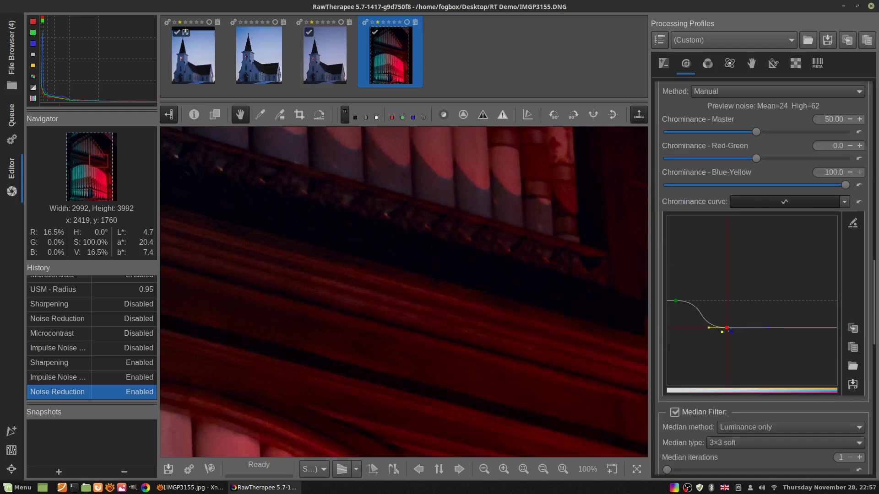
{"action": "mouse_move", "coordinate": [726, 328]}
{"action": "left_mouse_down"}
{"action": "mouse_move", "coordinate": [727, 384]}
{"action": "mouse_move", "coordinate": [727, 327]}
{"action": "left_mouse_up"}
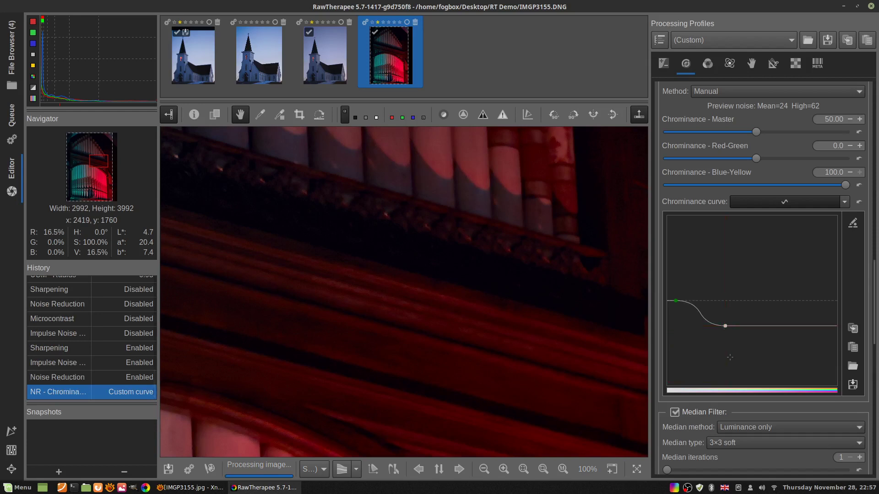
{"action": "left_click_drag", "start_coordinate": [412, 339], "coordinate": [372, 319]}
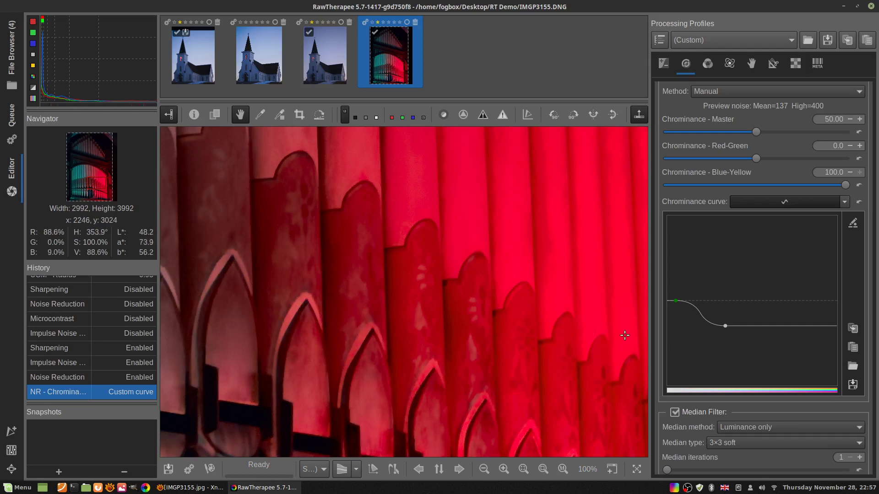
- Re-enable Microcontrast at contrast threshold 32, quantity 30 and uniformity 5, then check the lower arches
{"action": "scroll", "coordinate": [697, 340], "scroll_direction": "down", "scroll_amount": 3}
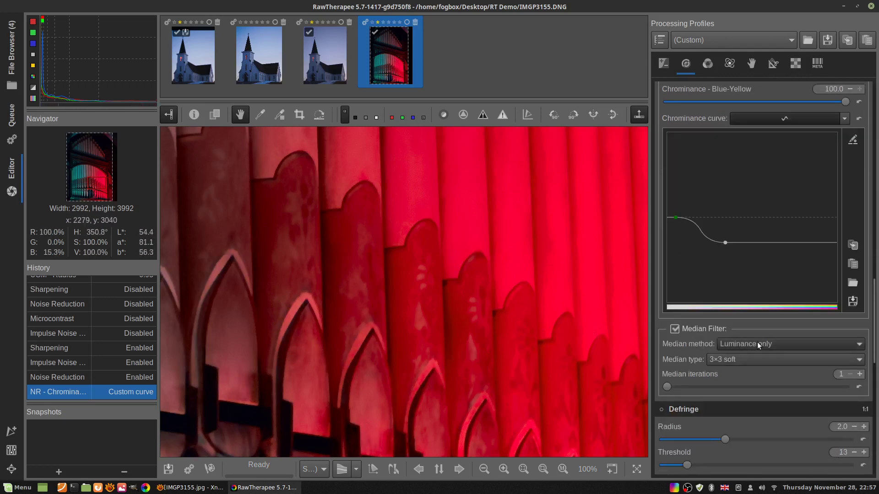
{"action": "scroll", "coordinate": [732, 344], "scroll_direction": "down", "scroll_amount": 3}
{"action": "scroll", "coordinate": [754, 321], "scroll_direction": "up", "scroll_amount": 4}
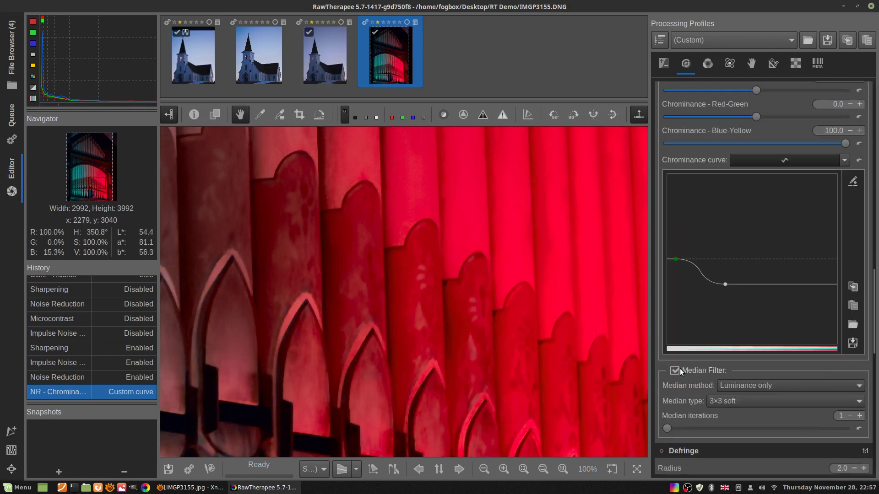
{"action": "scroll", "coordinate": [687, 366], "scroll_direction": "up", "scroll_amount": 15}
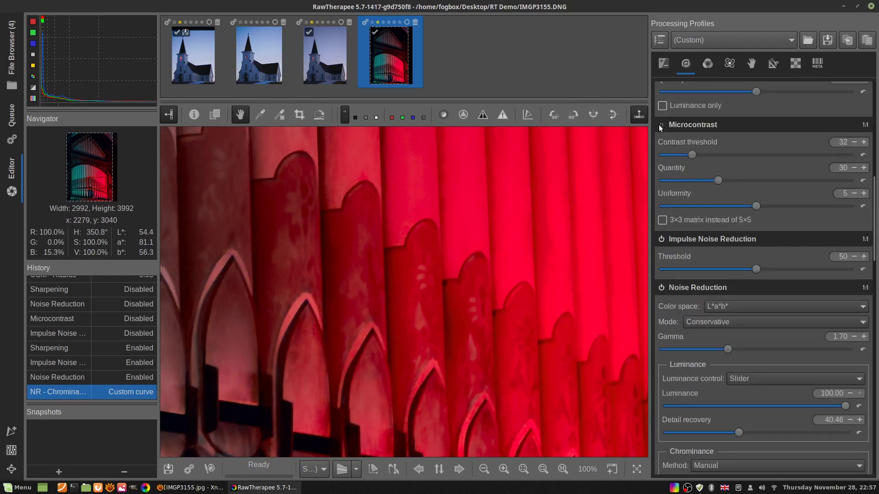
{"action": "left_click", "coordinate": [660, 125]}
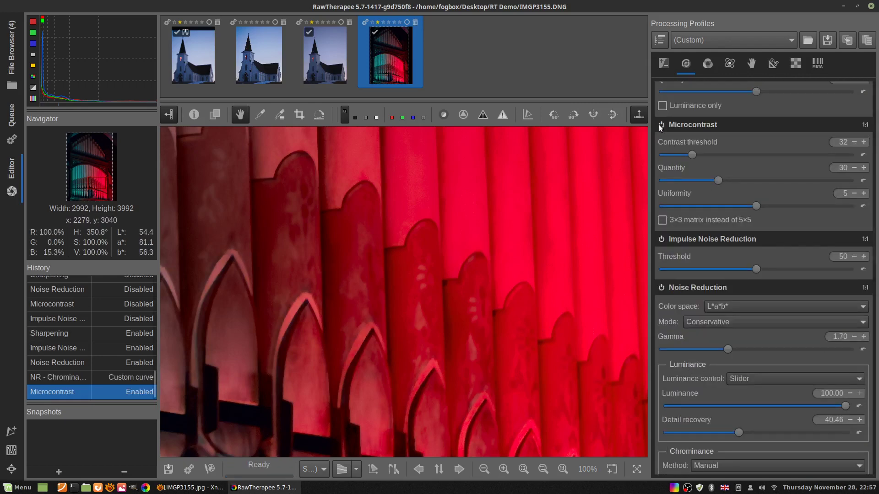
{"action": "left_click_drag", "start_coordinate": [361, 361], "coordinate": [372, 330]}
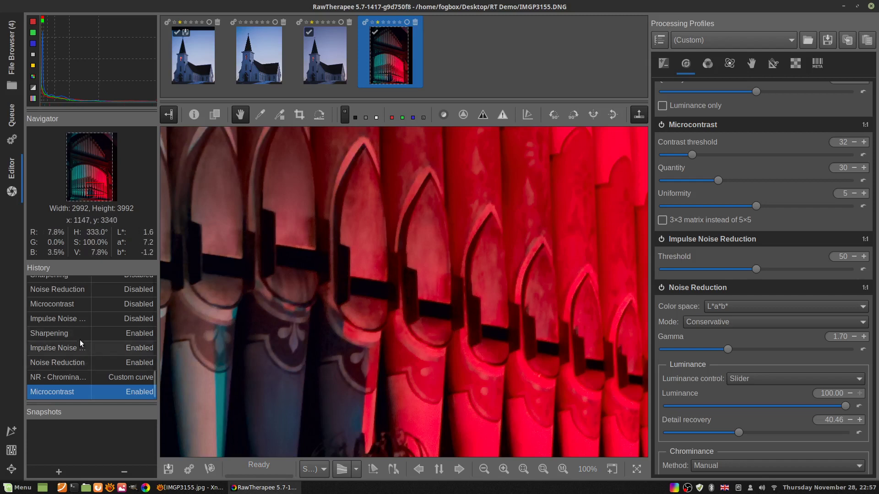
{"action": "scroll", "coordinate": [77, 306], "scroll_direction": "up", "scroll_amount": 1}
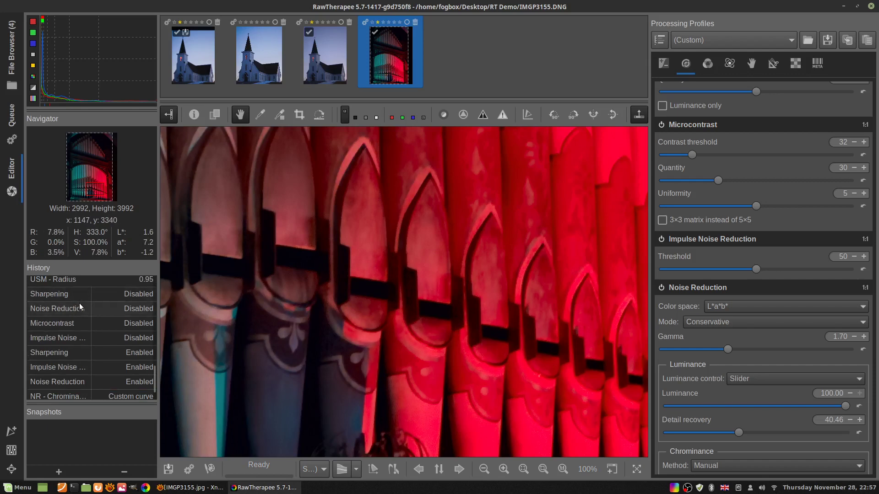
- Compare the history state before noise reduction against the latest edit
{"action": "left_click", "coordinate": [78, 353]}
{"action": "scroll", "coordinate": [78, 367], "scroll_direction": "down", "scroll_amount": 1}
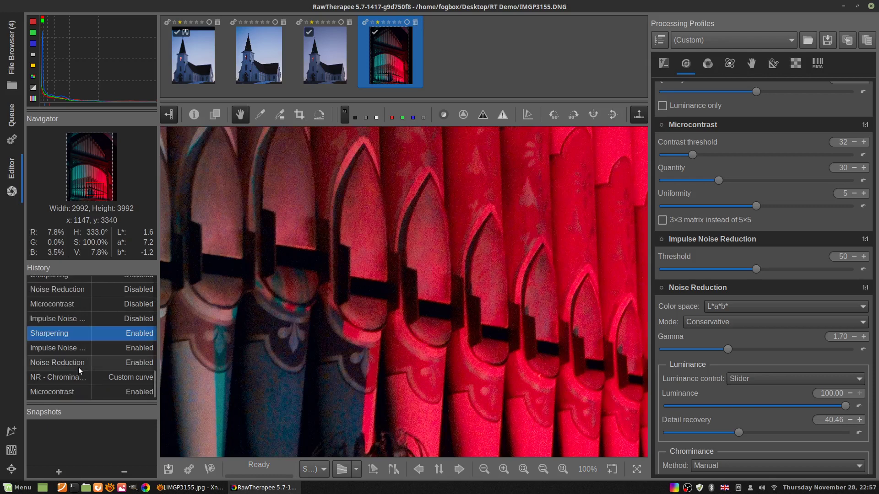
{"action": "left_click", "coordinate": [78, 391]}
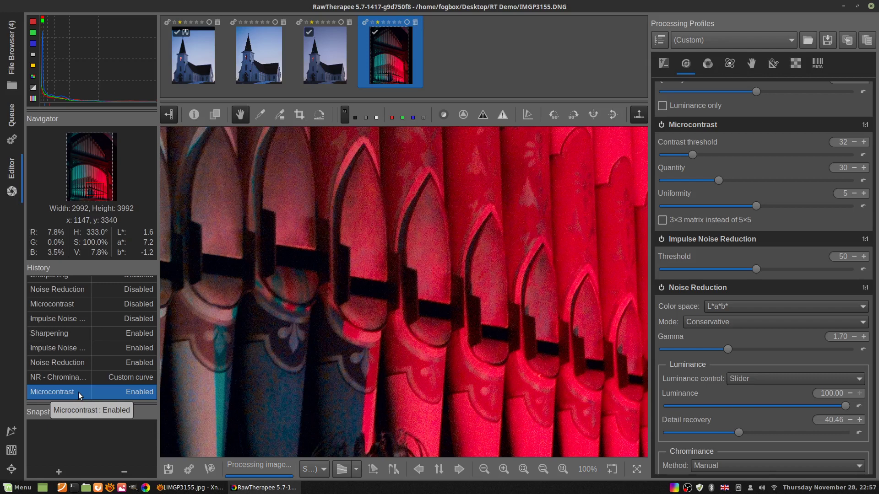
- Pan the 100% view across the red pipes to the cyan pipes at lower left
{"action": "left_click_drag", "start_coordinate": [352, 415], "coordinate": [474, 390]}
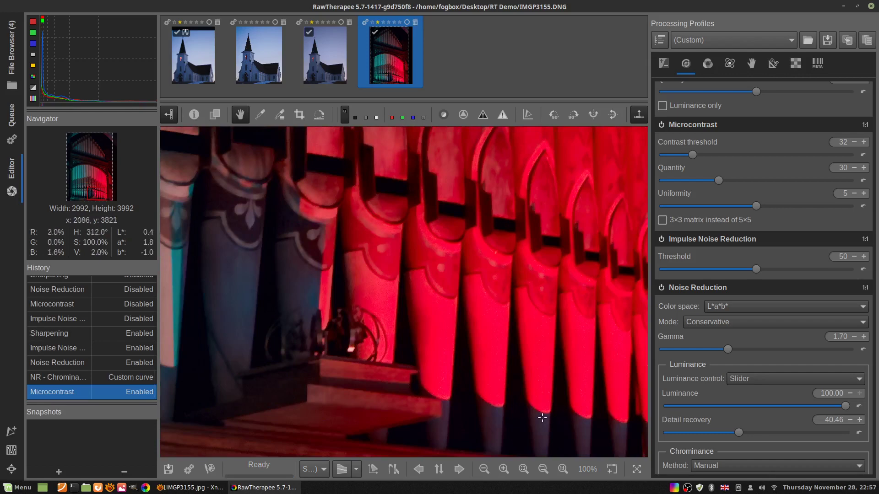
{"action": "left_click_drag", "start_coordinate": [543, 416], "coordinate": [506, 413]}
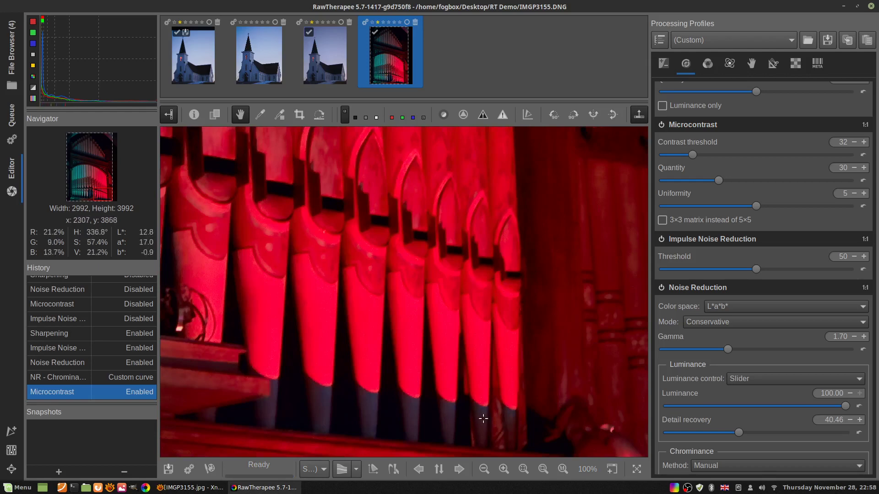
{"action": "left_click_drag", "start_coordinate": [520, 416], "coordinate": [660, 437]}
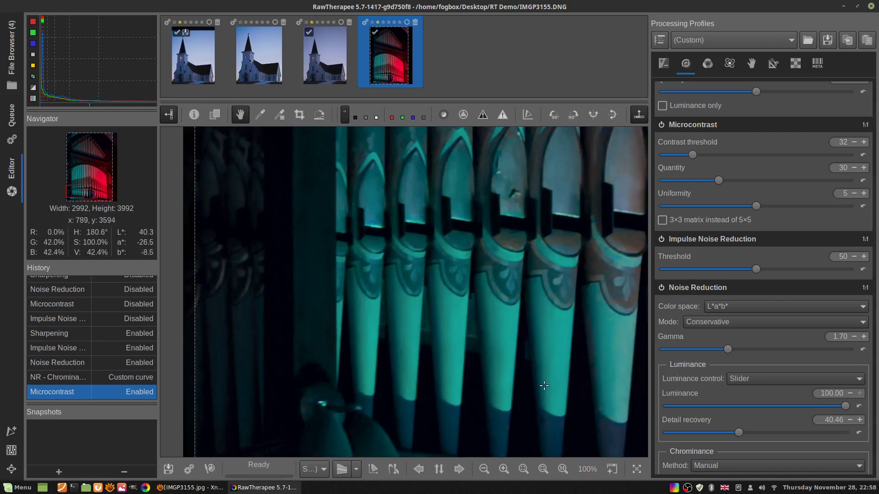
- Scroll the Detail panel to the chrominance sliders and pan over the pipe arches and teal pipes
{"action": "scroll", "coordinate": [453, 274], "scroll_direction": "up", "scroll_amount": 2}
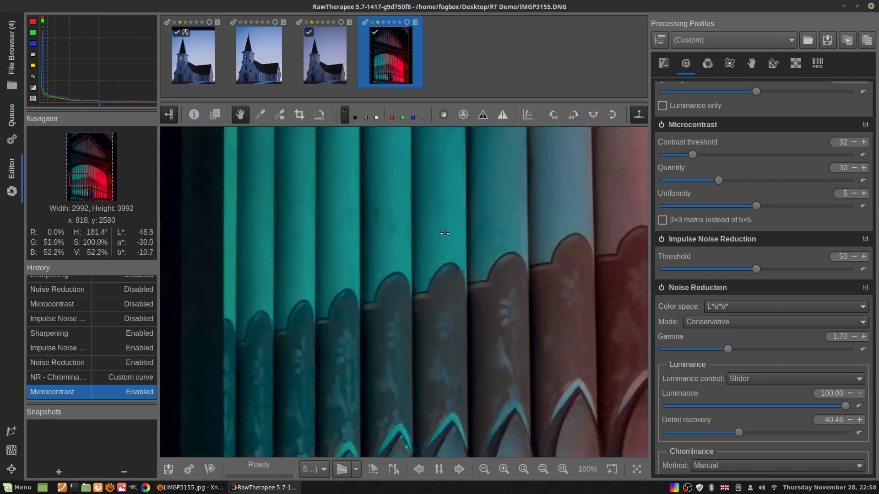
{"action": "scroll", "coordinate": [452, 269], "scroll_direction": "up", "scroll_amount": 2}
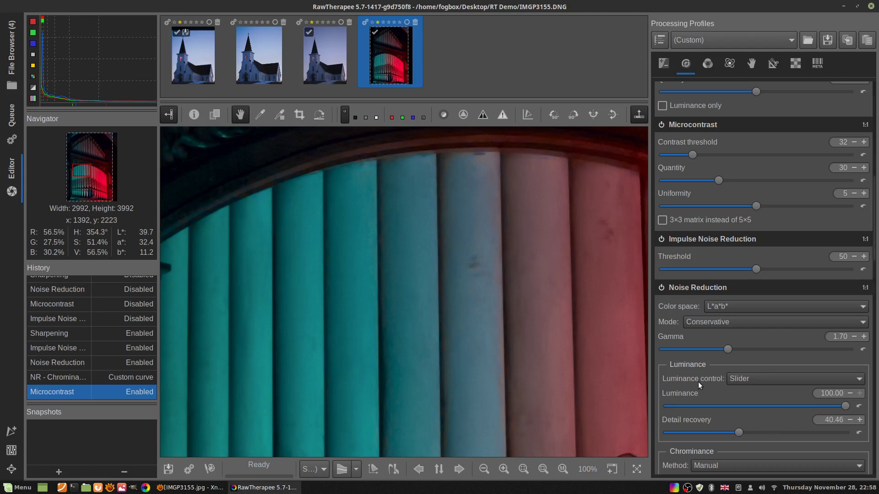
{"action": "scroll", "coordinate": [706, 378], "scroll_direction": "down", "scroll_amount": 3}
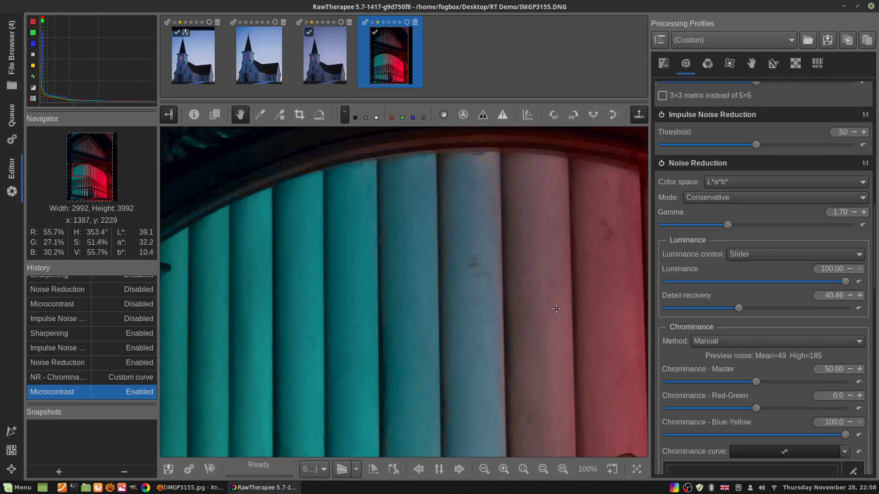
{"action": "left_click_drag", "start_coordinate": [546, 341], "coordinate": [520, 249]}
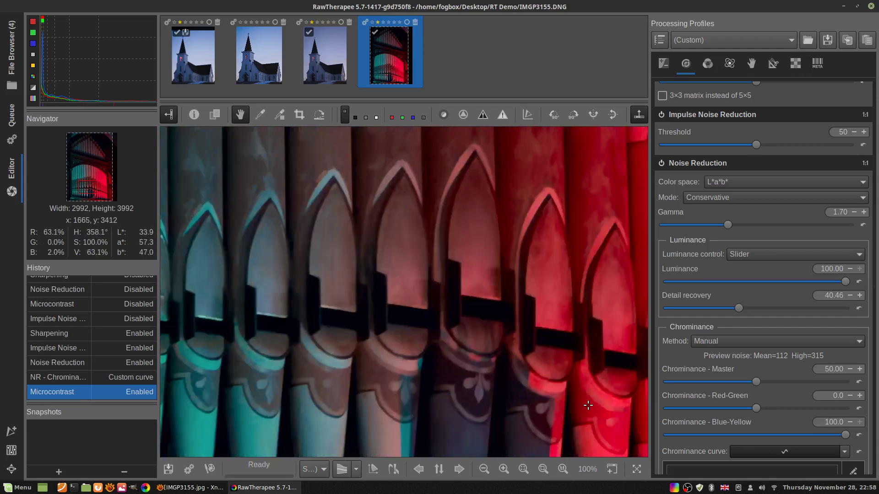
{"action": "left_click_drag", "start_coordinate": [585, 406], "coordinate": [554, 366]}
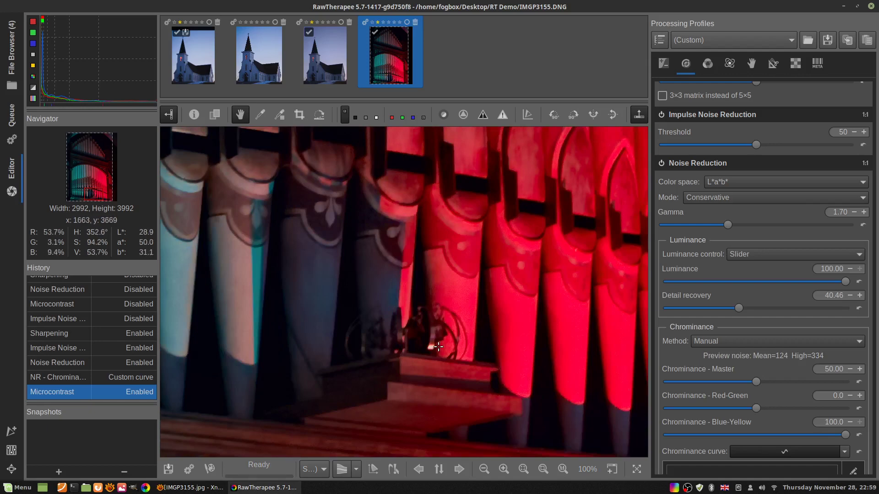
{"action": "left_click_drag", "start_coordinate": [555, 366], "coordinate": [493, 353]}
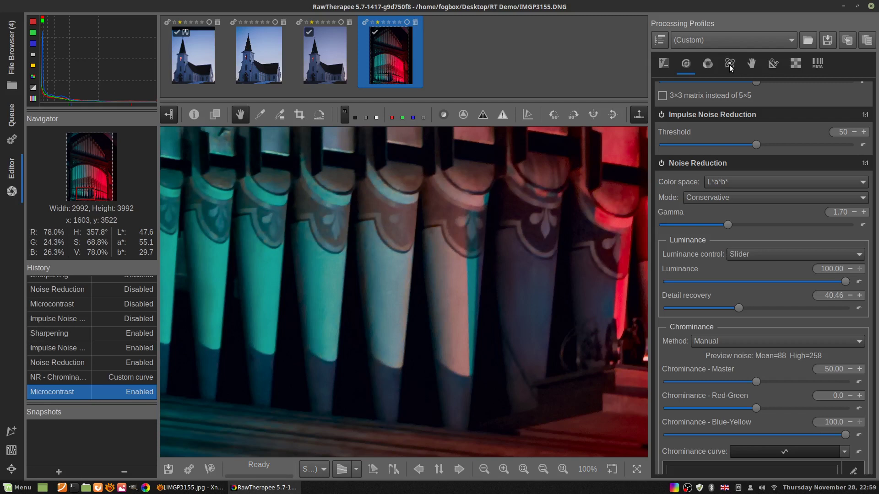
- Enable Wavelet Levels on the Advanced tab, collapse Chroma, Toning and Gamut, and disable Denoise and Refine
{"action": "left_click", "coordinate": [730, 64]}
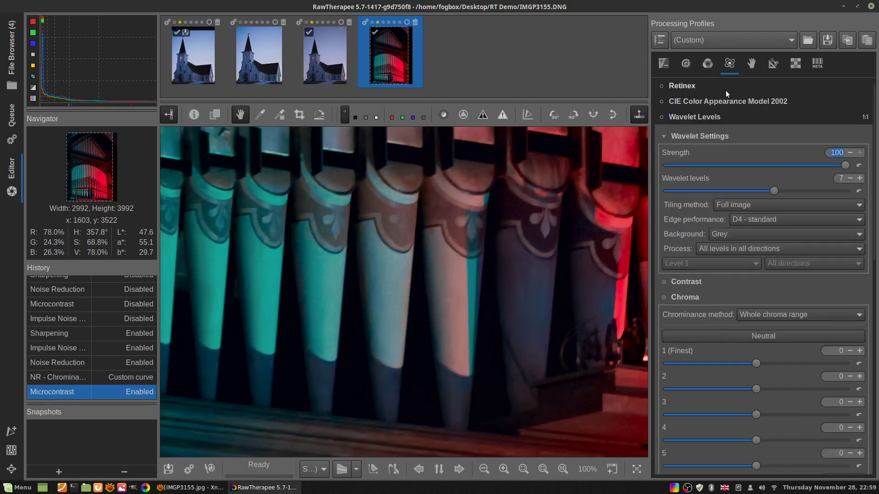
{"action": "left_click", "coordinate": [661, 117]}
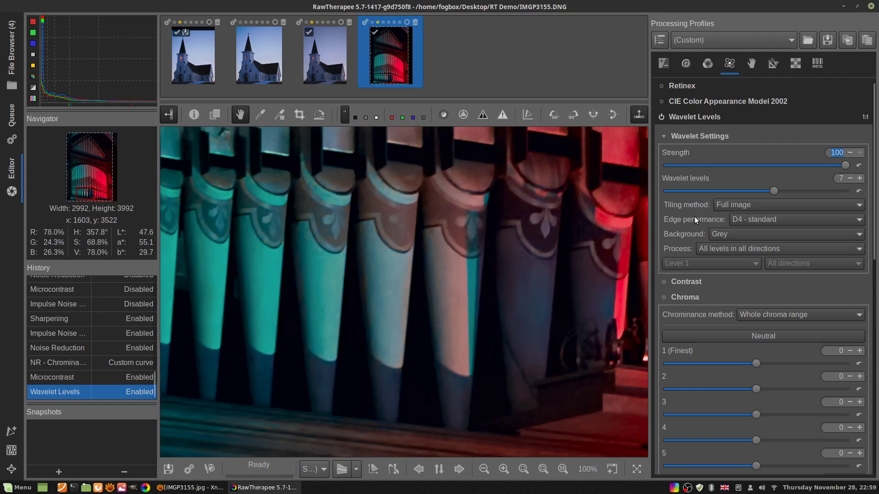
{"action": "left_click", "coordinate": [682, 296]}
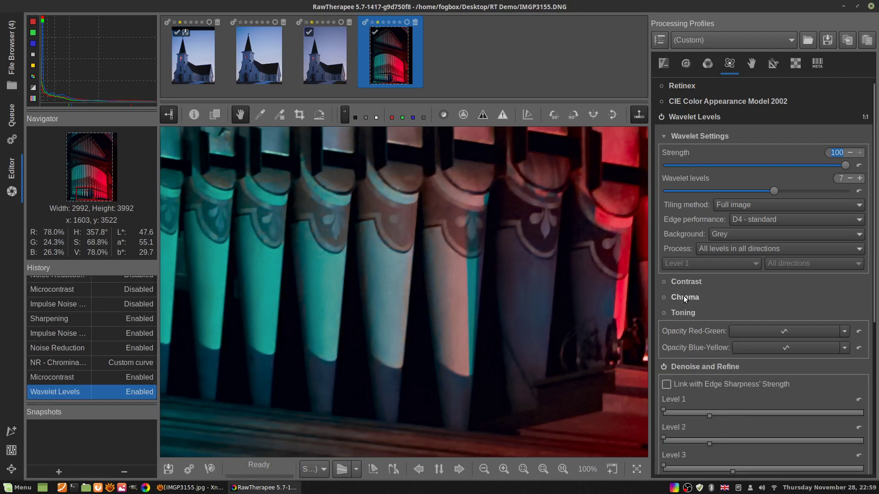
{"action": "scroll", "coordinate": [688, 295], "scroll_direction": "down", "scroll_amount": 1}
{"action": "left_click", "coordinate": [685, 272]}
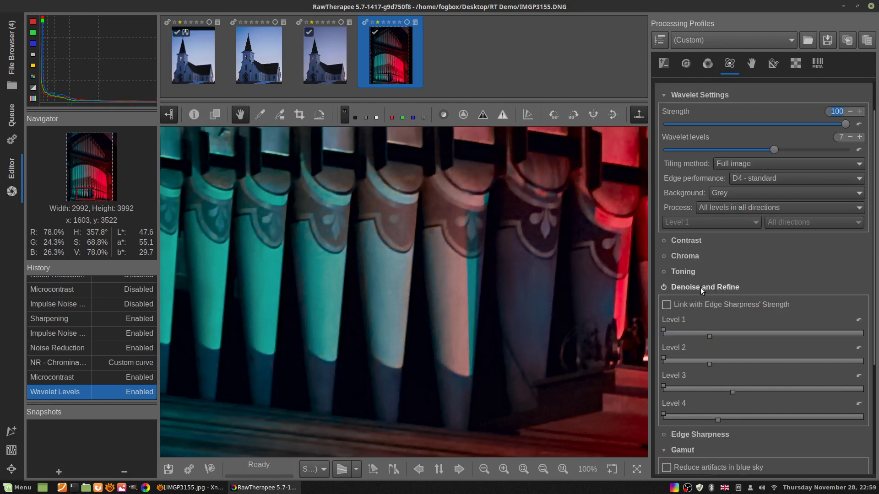
{"action": "scroll", "coordinate": [700, 287], "scroll_direction": "down", "scroll_amount": 2}
{"action": "left_click", "coordinate": [691, 366]}
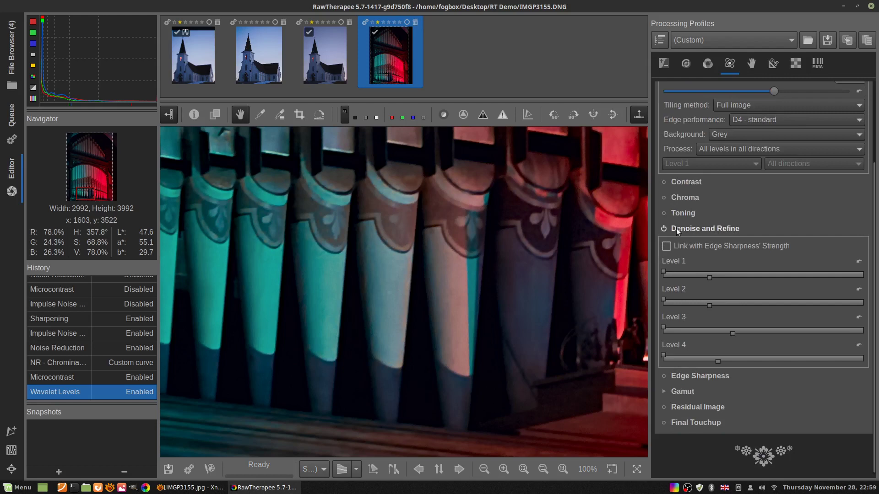
{"action": "left_click", "coordinate": [661, 229]}
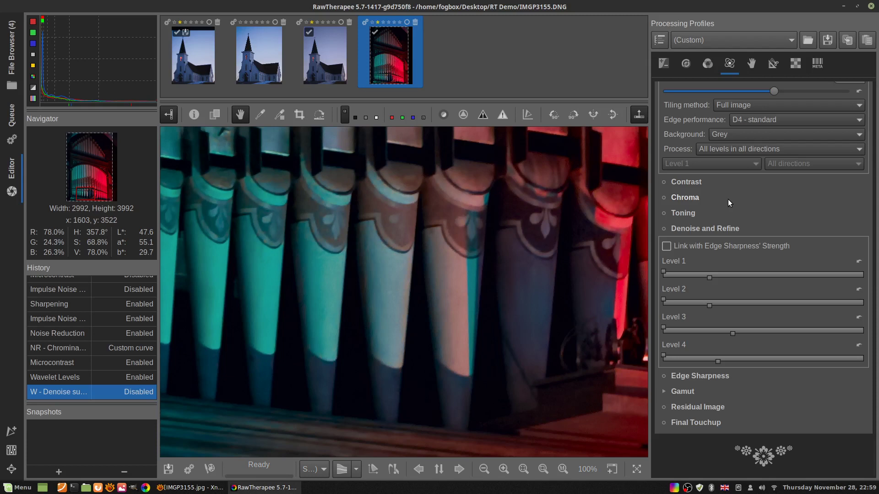
{"action": "scroll", "coordinate": [749, 232], "scroll_direction": "up", "scroll_amount": 3}
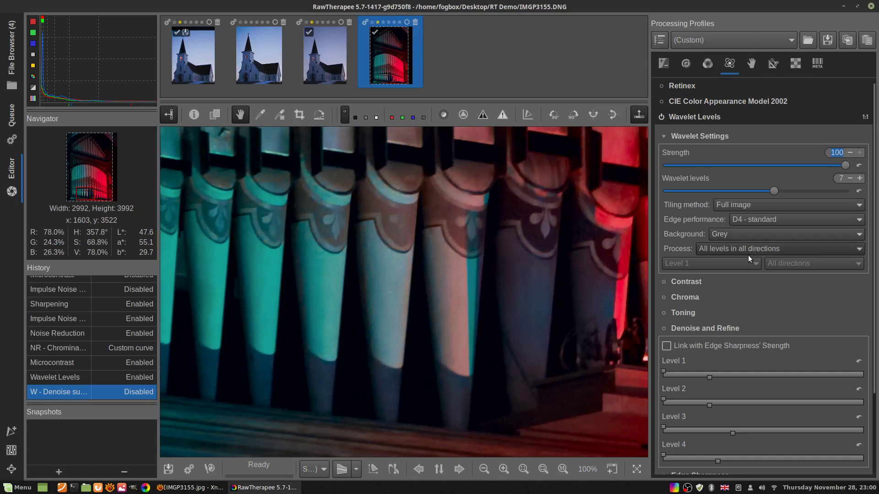
- Try processing one wavelet level with Level 1 shown, then revert to all levels
{"action": "left_click", "coordinate": [754, 249]}
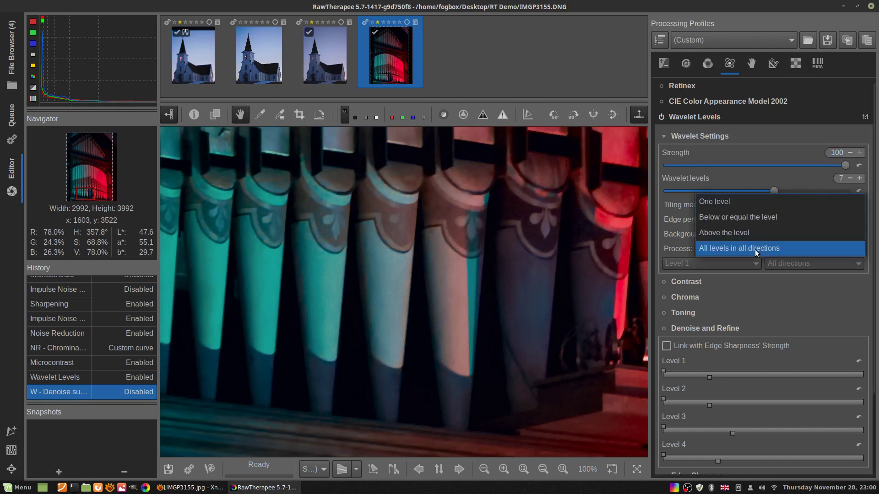
{"action": "left_click", "coordinate": [759, 202]}
{"action": "left_click", "coordinate": [734, 263]}
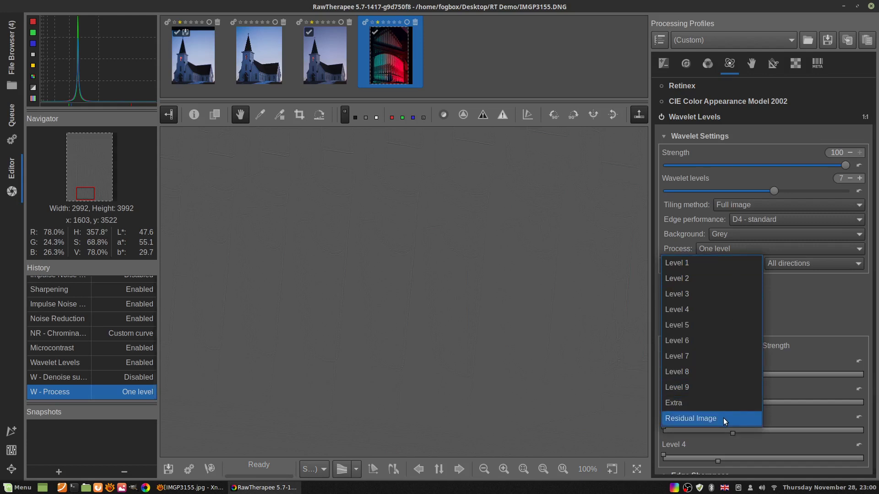
{"action": "left_click", "coordinate": [707, 263]}
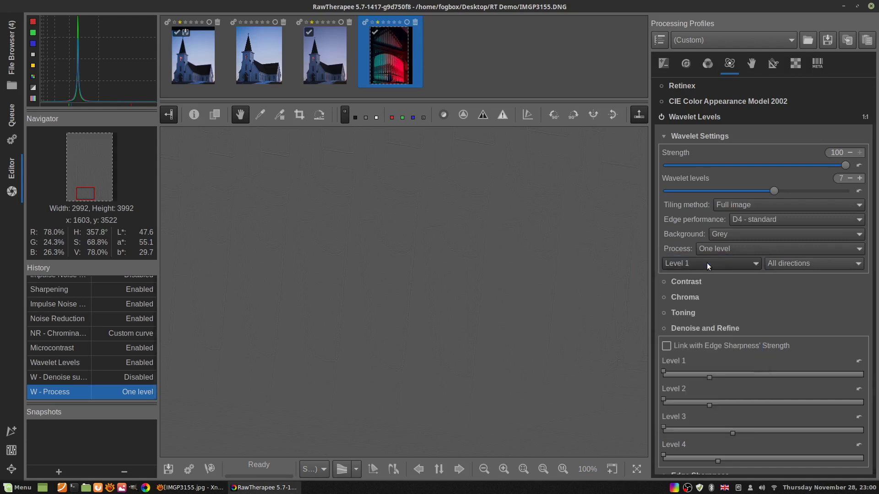
{"action": "left_click", "coordinate": [762, 251]}
{"action": "left_click", "coordinate": [760, 293]}
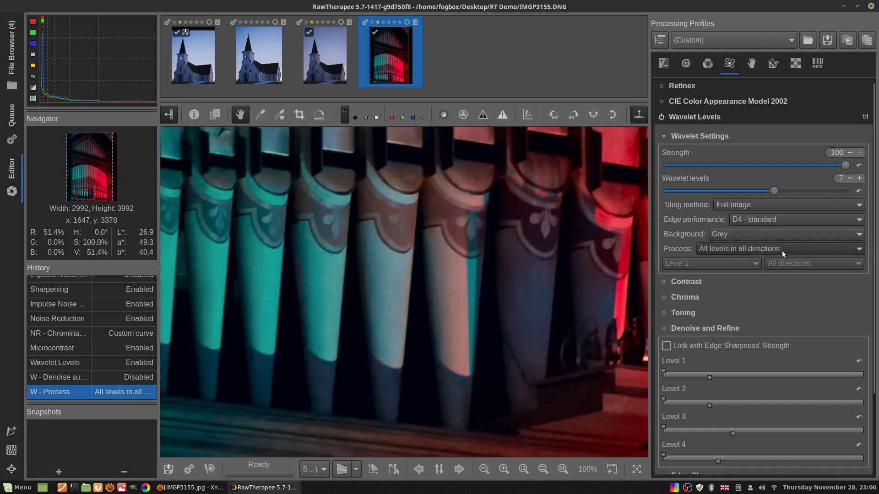
- Set wavelet Process back to One level with Level 1 selected
{"action": "left_click", "coordinate": [729, 250]}
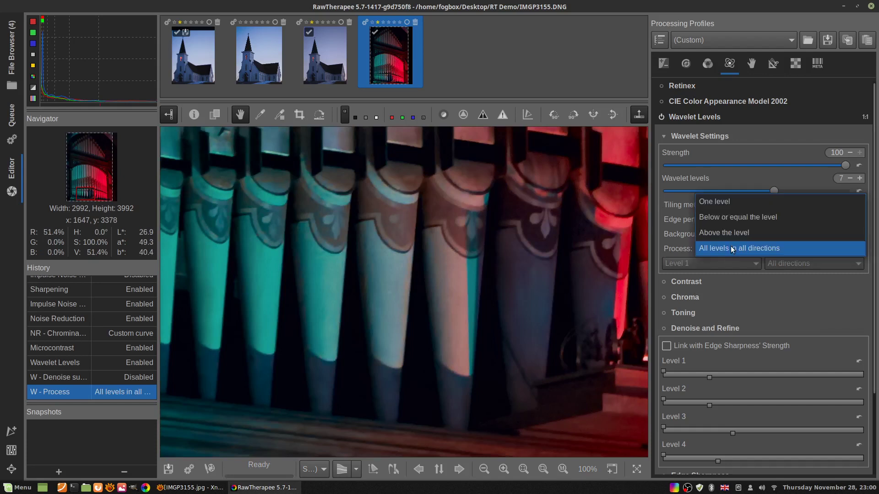
{"action": "left_click", "coordinate": [729, 203]}
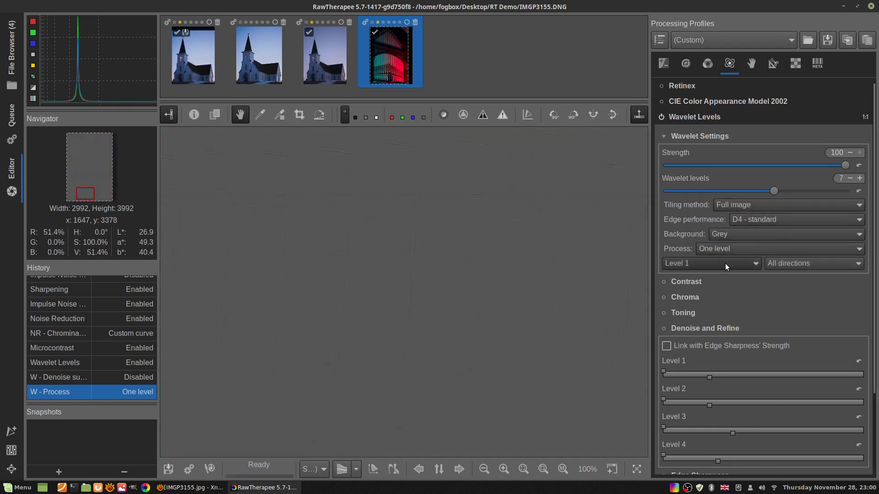
{"action": "left_click", "coordinate": [725, 264]}
{"action": "left_click", "coordinate": [725, 264]}
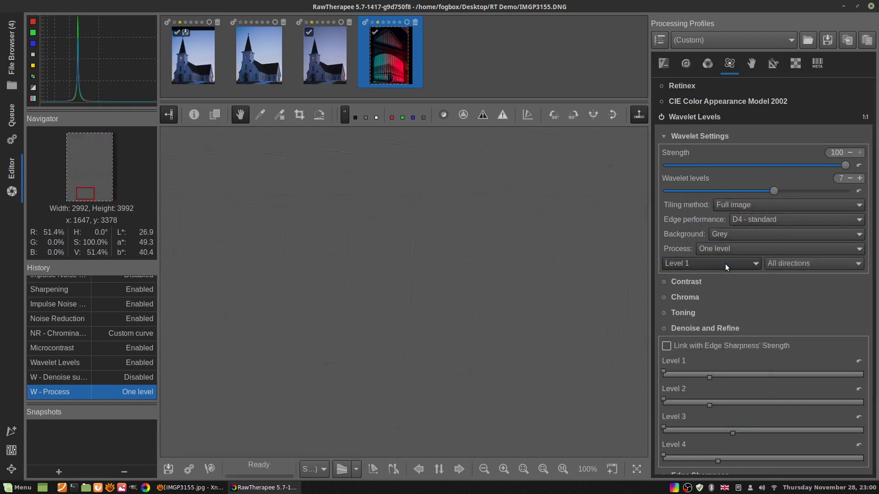
{"action": "scroll", "coordinate": [737, 309], "scroll_direction": "down", "scroll_amount": 1}
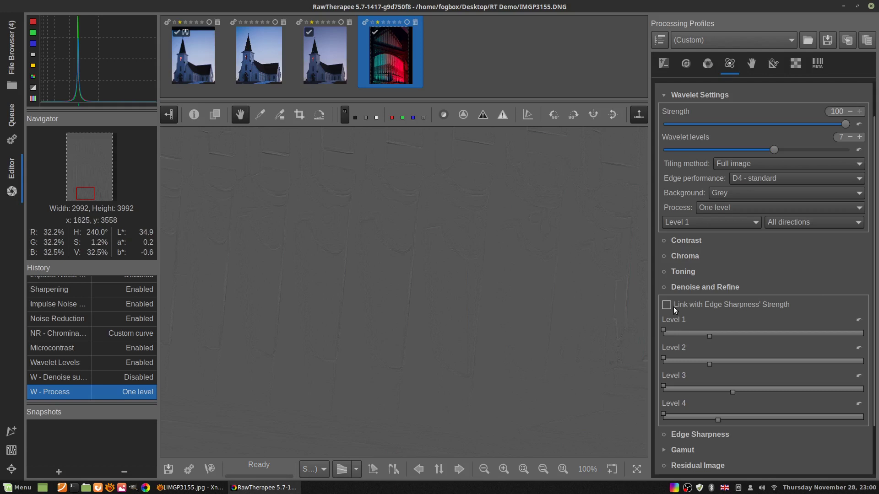
- Enable Denoise and Refine and push the Level 1 denoise strength up to 6
{"action": "left_click", "coordinate": [663, 287]}
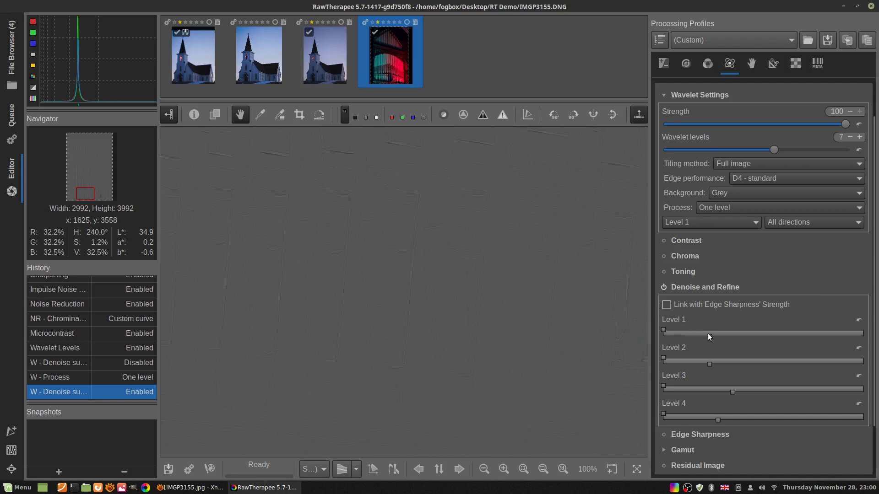
{"action": "mouse_move", "coordinate": [708, 336]}
{"action": "mouse_move", "coordinate": [663, 331]}
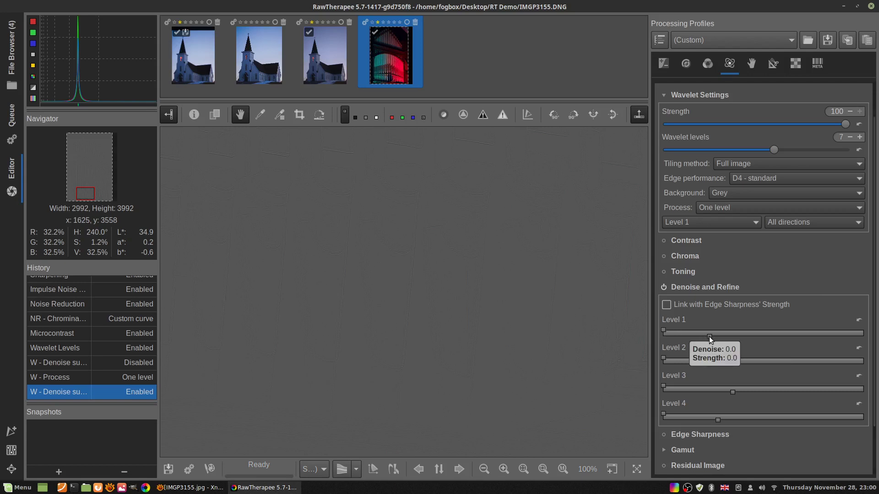
{"action": "left_click_drag", "start_coordinate": [709, 336], "coordinate": [745, 337]}
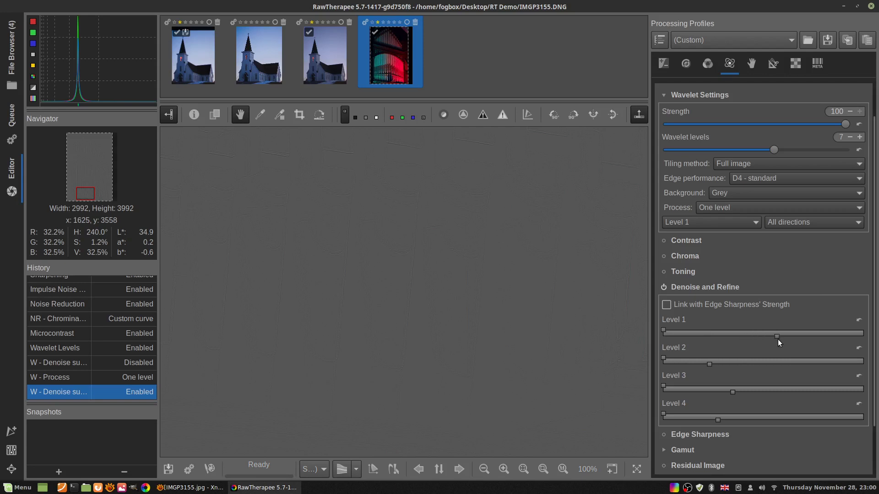
{"action": "left_click_drag", "start_coordinate": [848, 341], "coordinate": [723, 344]}
- Preview wavelet Levels 2 through 6 one after another in the level list
{"action": "left_click", "coordinate": [693, 224]}
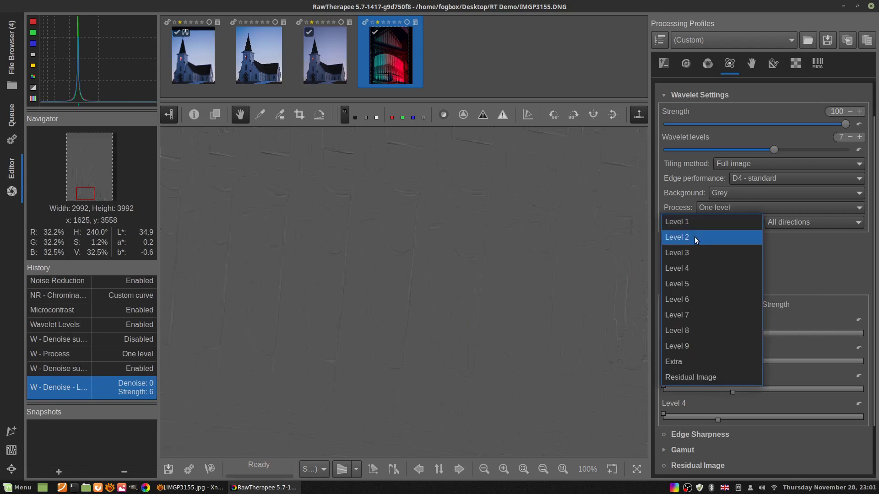
{"action": "left_click", "coordinate": [694, 237]}
{"action": "left_click", "coordinate": [697, 218]}
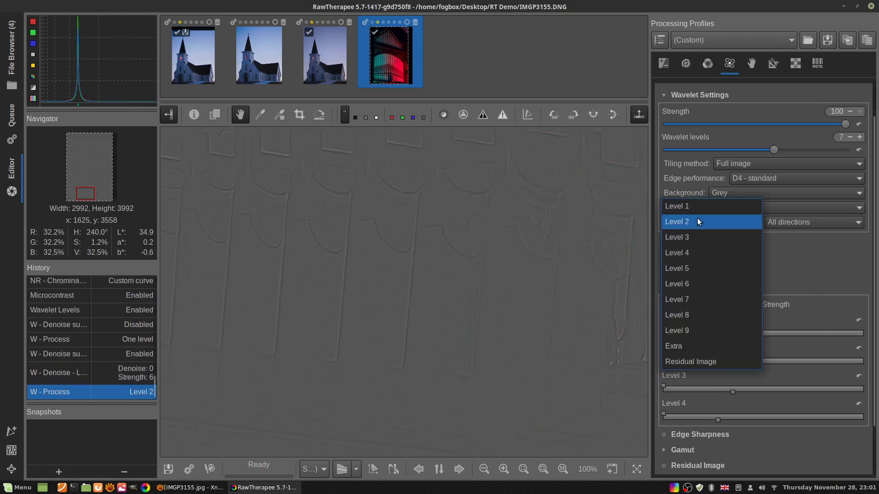
{"action": "left_click", "coordinate": [699, 236]}
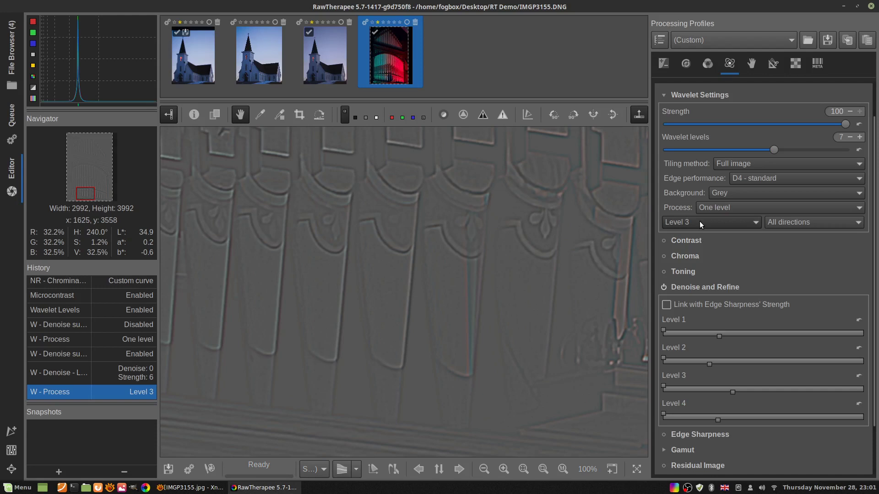
{"action": "left_click", "coordinate": [699, 221]}
{"action": "left_click", "coordinate": [700, 238]}
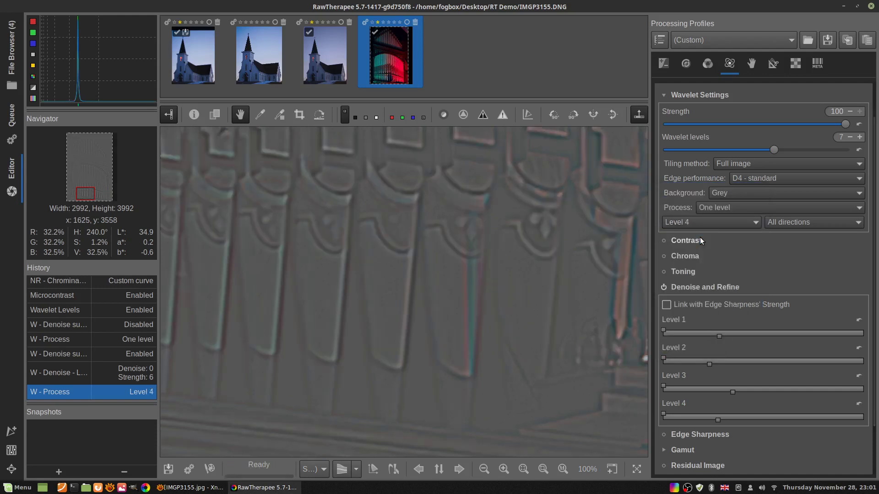
{"action": "left_click", "coordinate": [702, 225]}
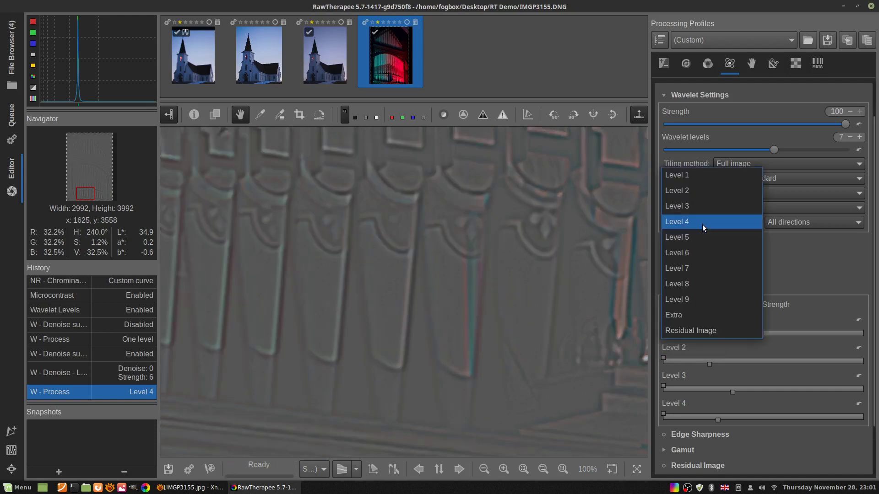
{"action": "left_click", "coordinate": [703, 238]}
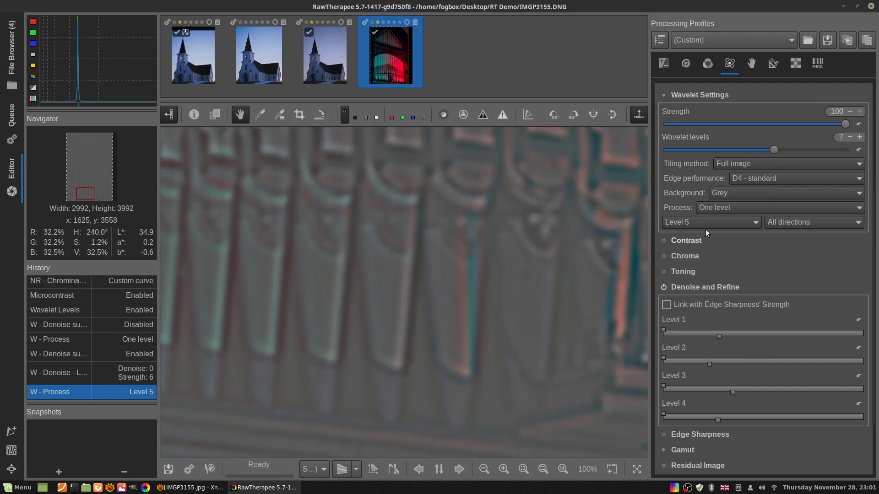
{"action": "left_click", "coordinate": [707, 224]}
{"action": "left_click", "coordinate": [706, 238]}
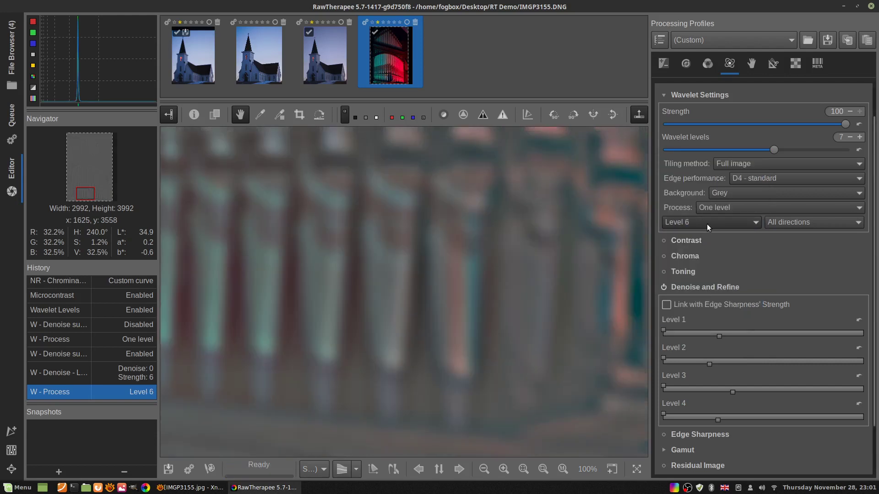
- Preview wavelet Levels 7, 8, 9, Extra and Residual Image, then return to Level 1
{"action": "left_click", "coordinate": [707, 224]}
{"action": "left_click", "coordinate": [705, 242]}
{"action": "left_click", "coordinate": [708, 223]}
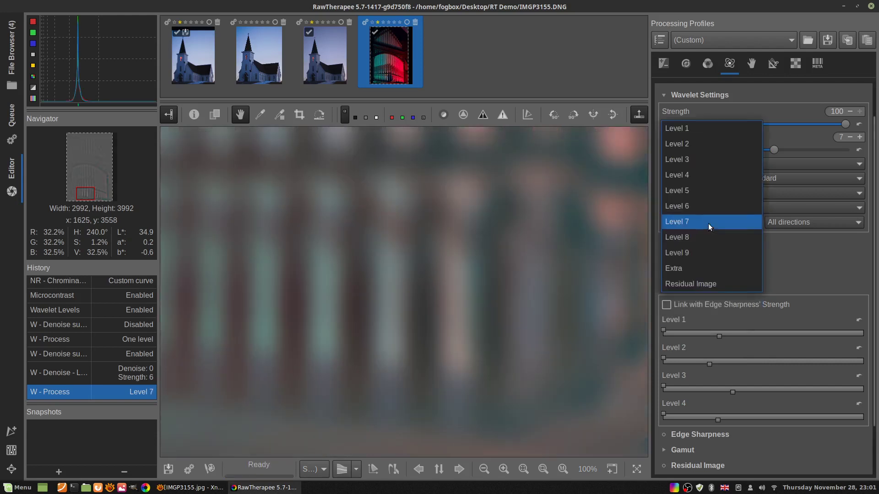
{"action": "left_click", "coordinate": [705, 240]}
{"action": "left_click", "coordinate": [708, 224]}
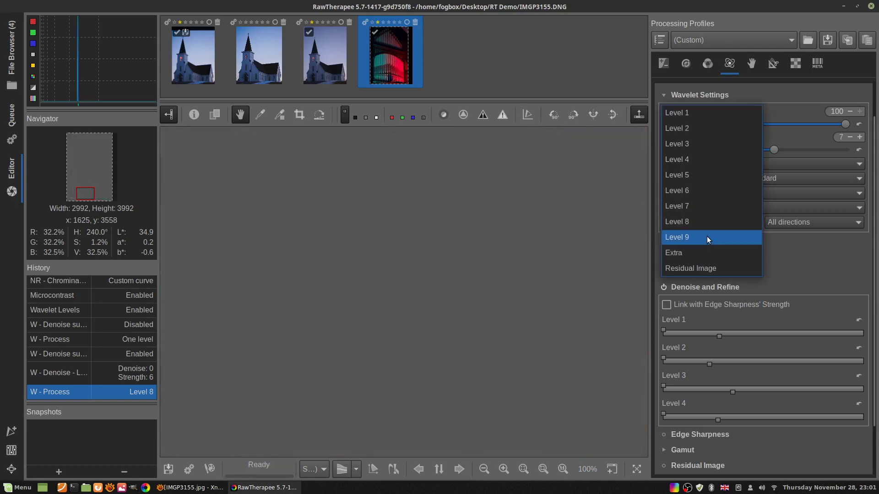
{"action": "left_click", "coordinate": [707, 236]}
{"action": "left_click", "coordinate": [708, 224]}
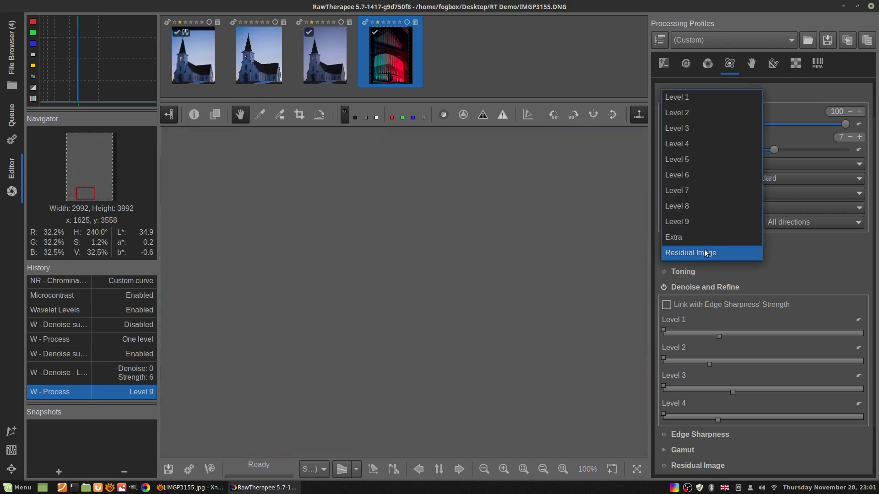
{"action": "left_click", "coordinate": [704, 238]}
{"action": "left_click", "coordinate": [705, 226]}
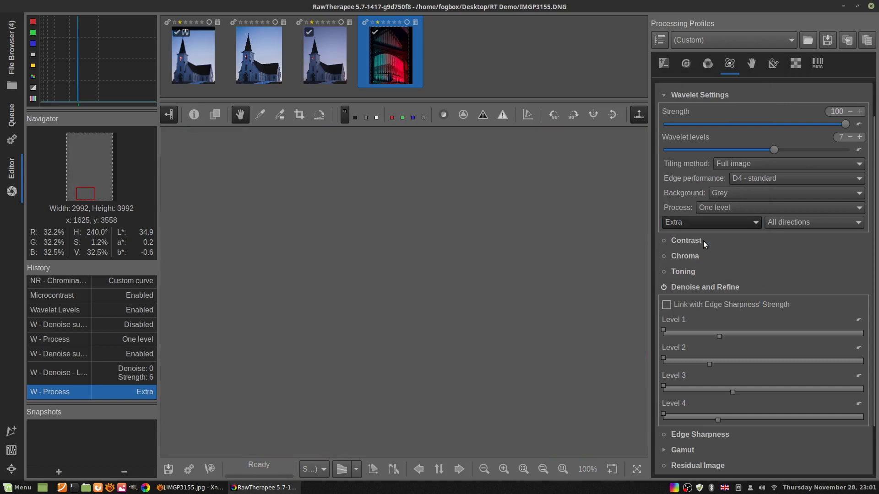
{"action": "left_click", "coordinate": [699, 219]}
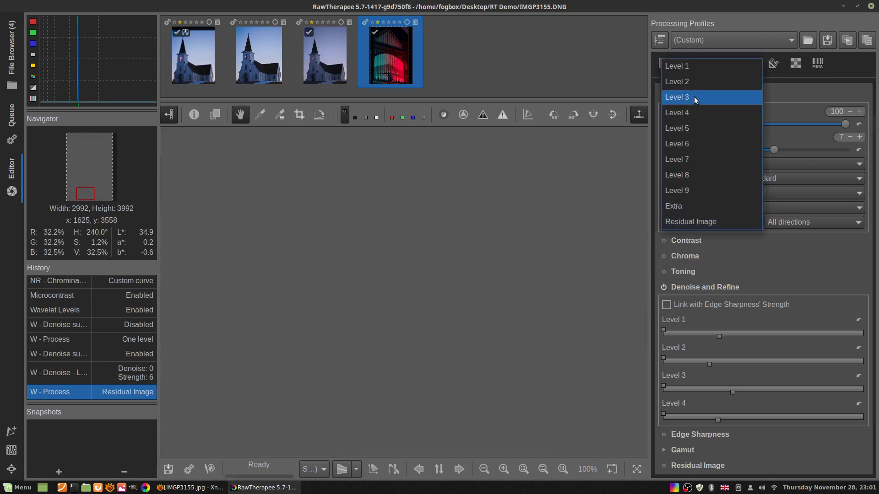
{"action": "left_click", "coordinate": [695, 67]}
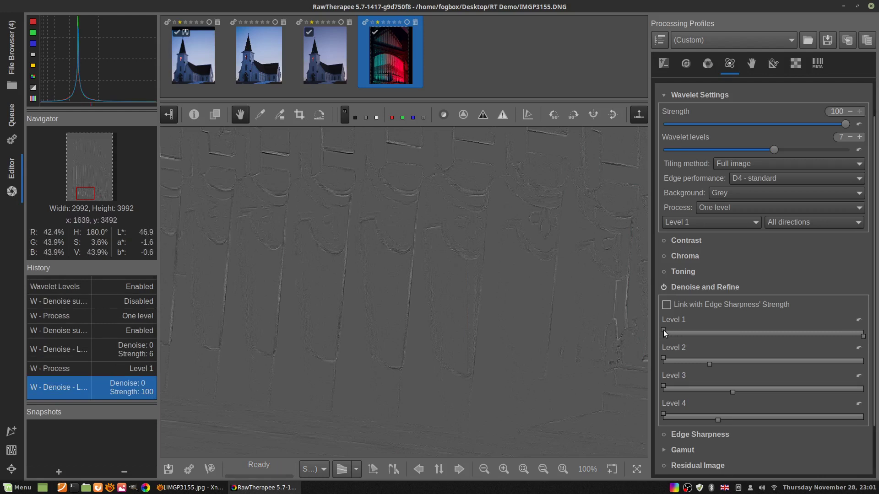
- Raise the Level 1 denoise to about 64 and bring its strength back down to 0
{"action": "left_click_drag", "start_coordinate": [683, 331], "coordinate": [790, 331]}
{"action": "left_click_drag", "start_coordinate": [862, 335], "coordinate": [834, 336]}
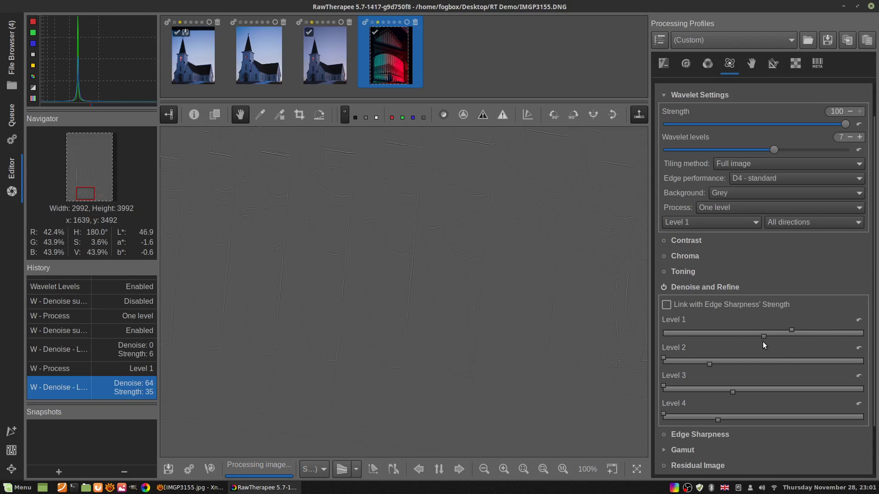
{"action": "left_click_drag", "start_coordinate": [762, 342], "coordinate": [745, 339]}
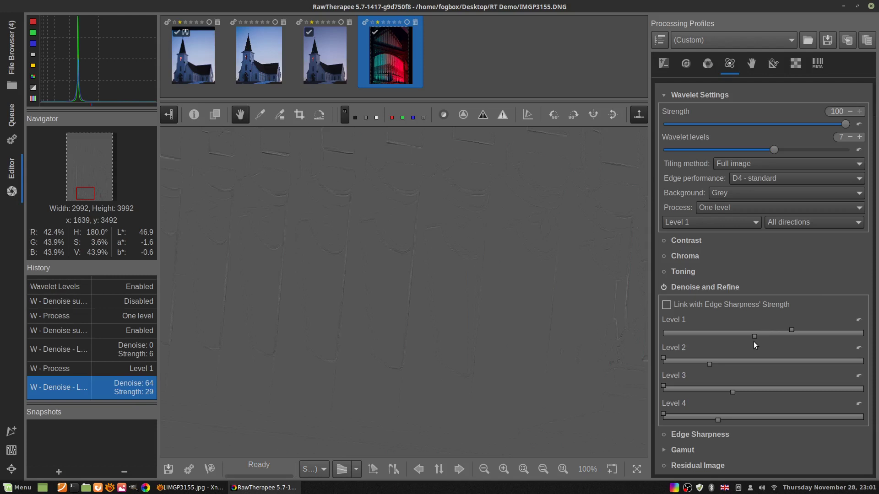
{"action": "left_click_drag", "start_coordinate": [753, 341], "coordinate": [733, 338]}
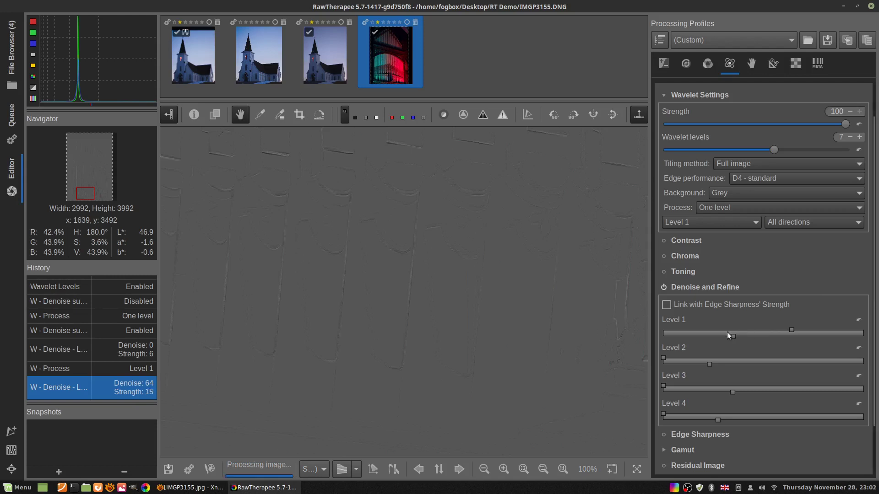
{"action": "mouse_move", "coordinate": [732, 337]}
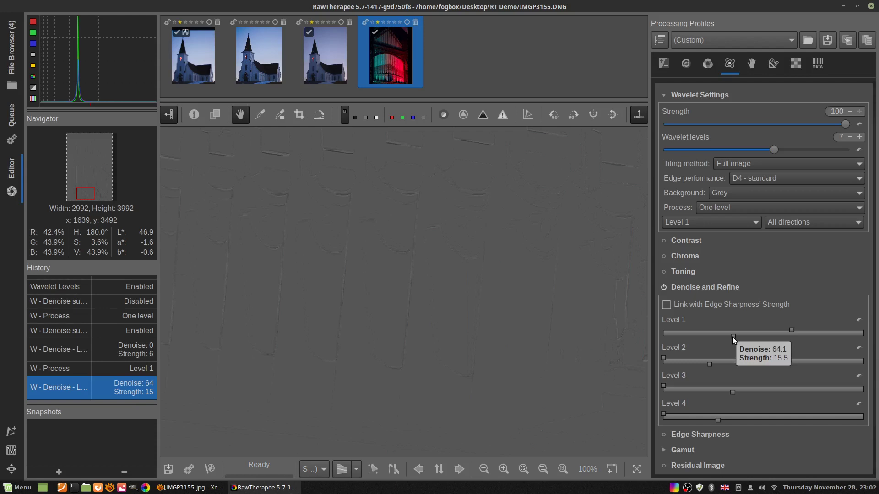
{"action": "left_click_drag", "start_coordinate": [732, 337], "coordinate": [689, 339]}
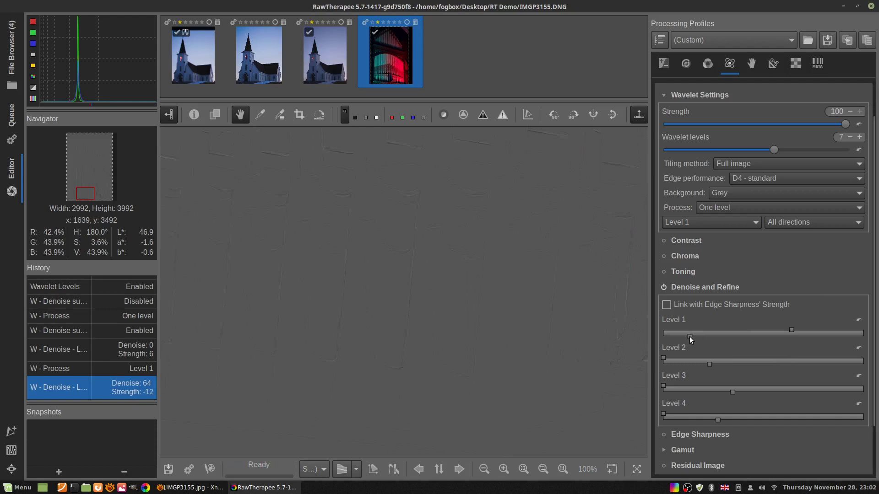
{"action": "left_click_drag", "start_coordinate": [689, 336], "coordinate": [709, 336]}
- Switch to wavelet Level 2 and set its denoise to 72 with strength about -1
{"action": "left_click", "coordinate": [722, 222]}
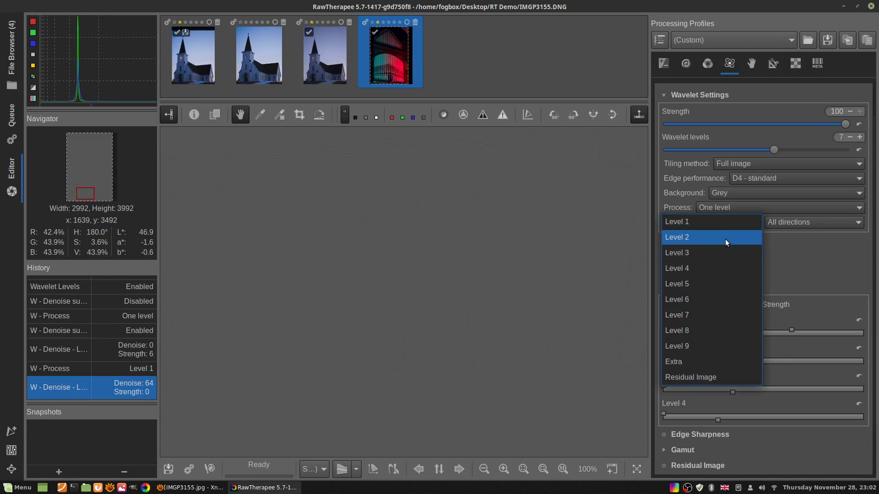
{"action": "left_click", "coordinate": [724, 239]}
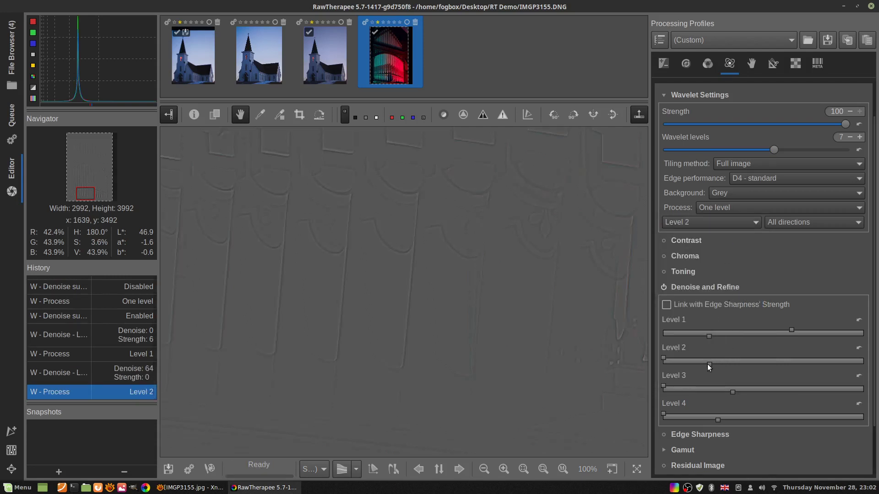
{"action": "left_click_drag", "start_coordinate": [709, 364], "coordinate": [727, 365]}
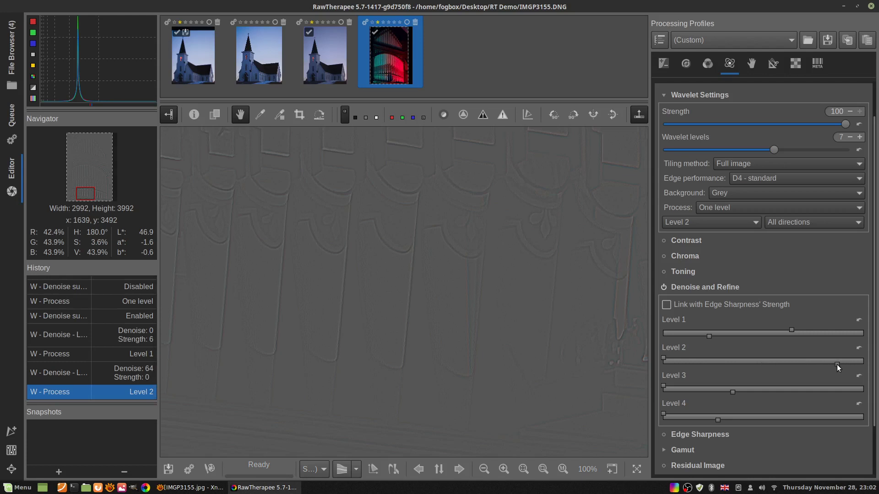
{"action": "left_click_drag", "start_coordinate": [837, 365], "coordinate": [864, 364]}
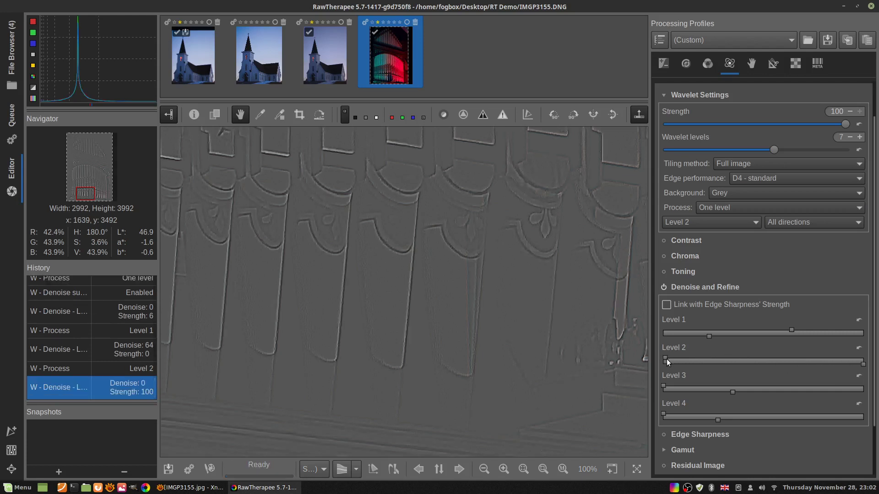
{"action": "left_click_drag", "start_coordinate": [689, 364], "coordinate": [809, 357]}
{"action": "left_click_drag", "start_coordinate": [728, 363], "coordinate": [707, 361]}
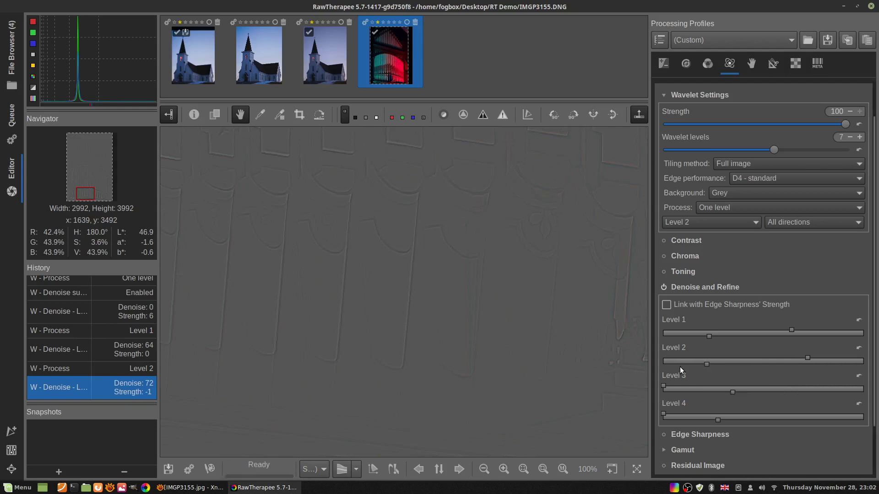
- Switch to wavelet Level 3 and set its denoise to 19 and strength to 45
{"action": "left_click", "coordinate": [691, 223]}
{"action": "left_click", "coordinate": [691, 236]}
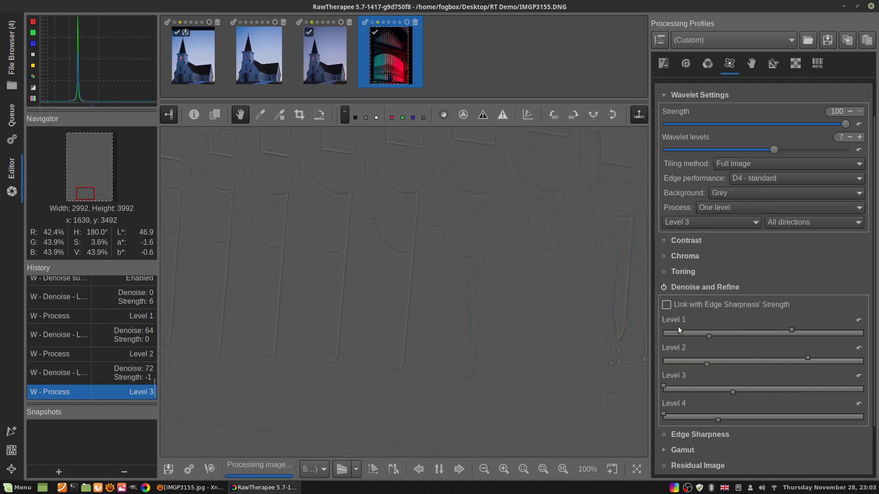
{"action": "mouse_move", "coordinate": [663, 384]}
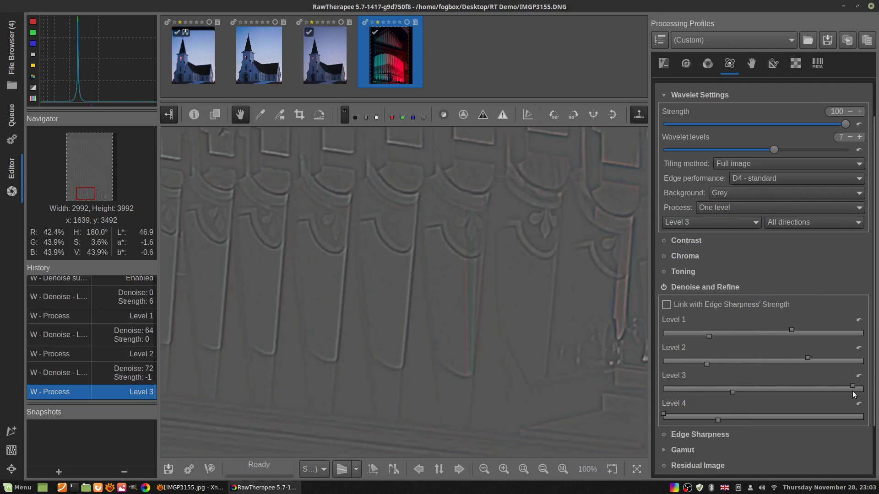
{"action": "left_click_drag", "start_coordinate": [853, 390], "coordinate": [607, 394]}
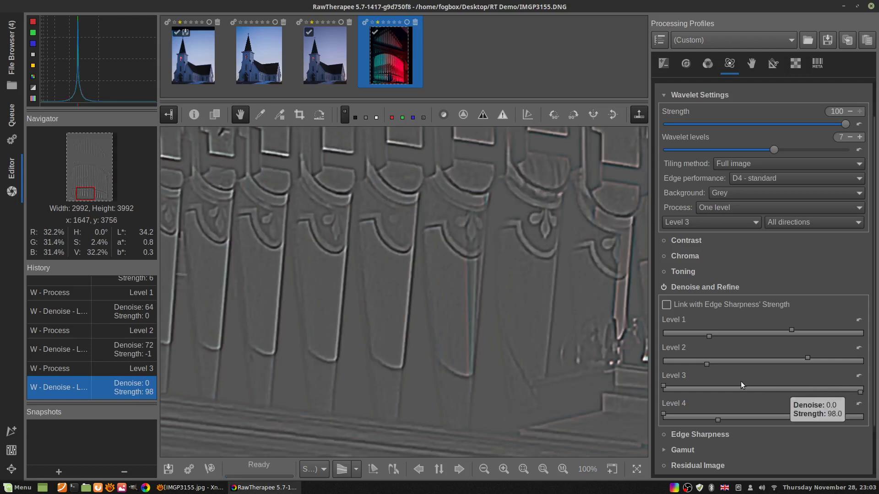
{"action": "left_click_drag", "start_coordinate": [693, 387], "coordinate": [691, 386]}
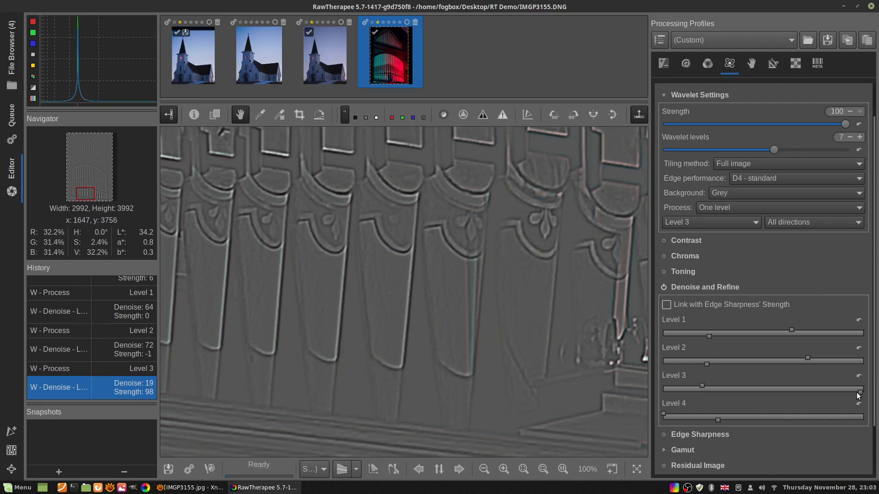
{"action": "left_click_drag", "start_coordinate": [860, 392], "coordinate": [846, 392]}
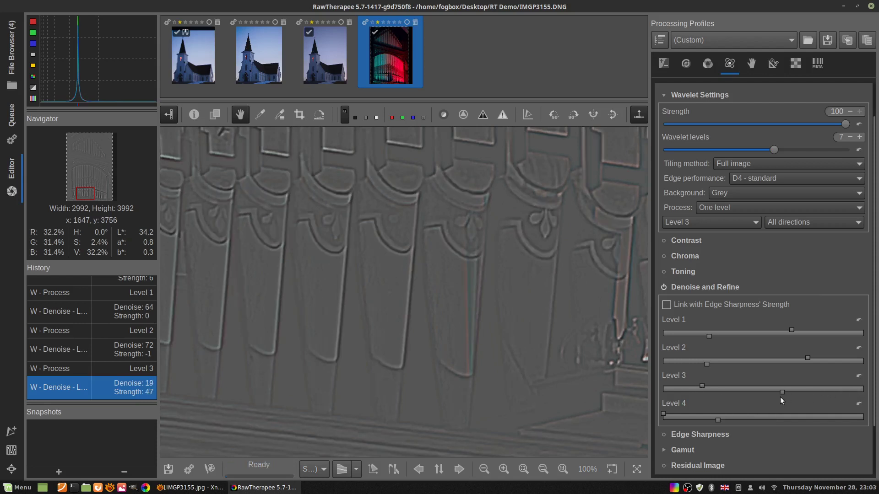
{"action": "left_click_drag", "start_coordinate": [780, 396], "coordinate": [778, 396]}
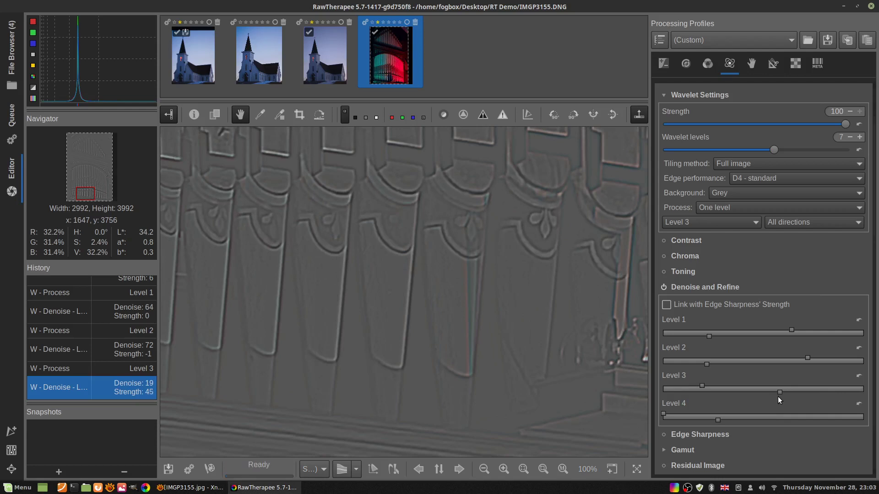
{"action": "left_click", "coordinate": [721, 225]}
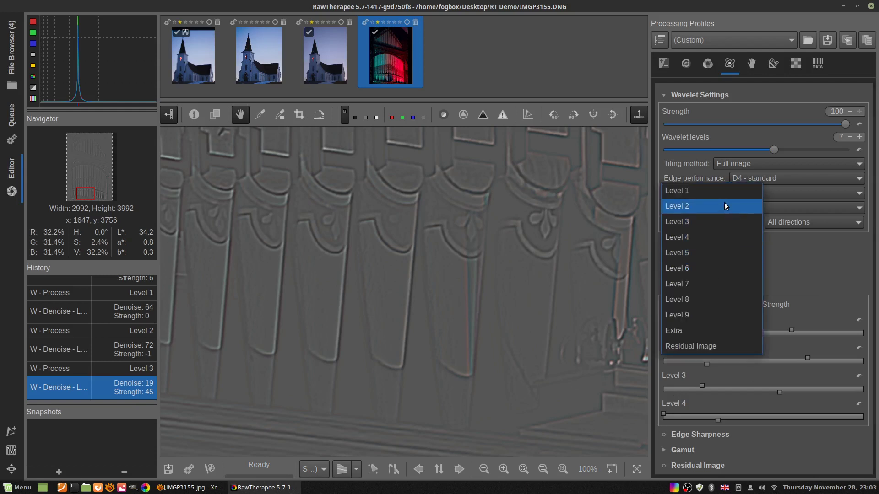
{"action": "left_click", "coordinate": [699, 179]}
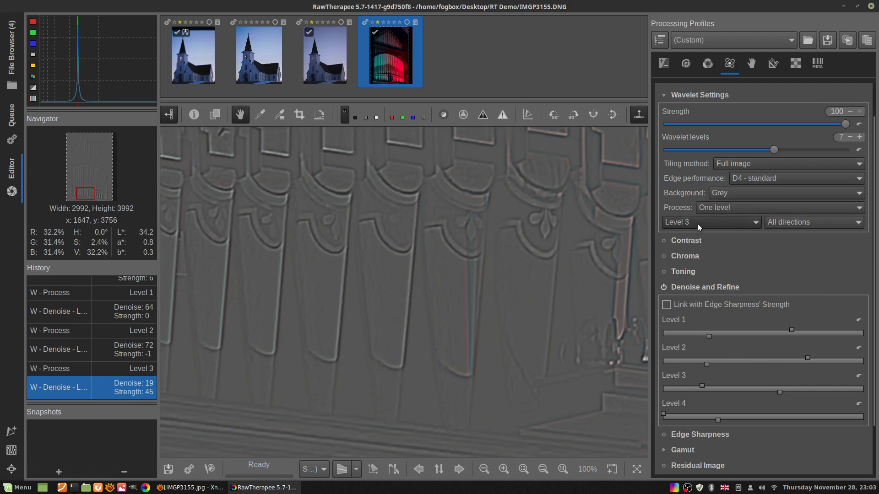
{"action": "left_click", "coordinate": [710, 208]}
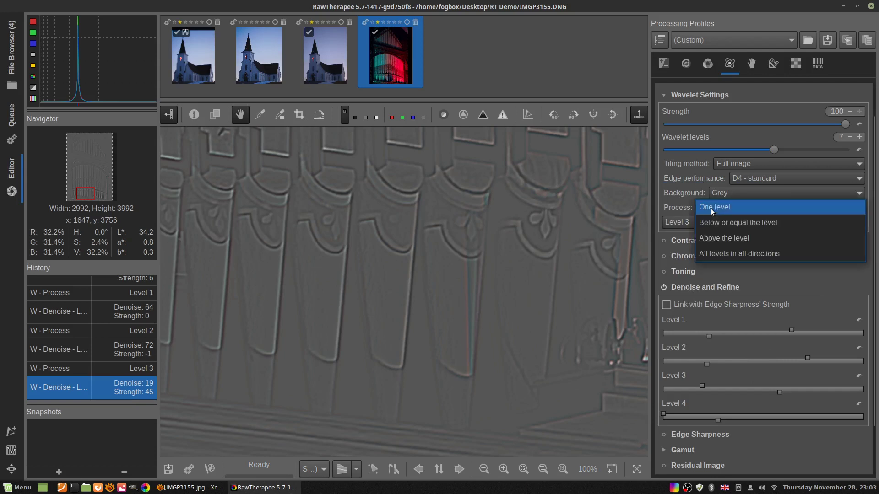
{"action": "left_click", "coordinate": [717, 252]}
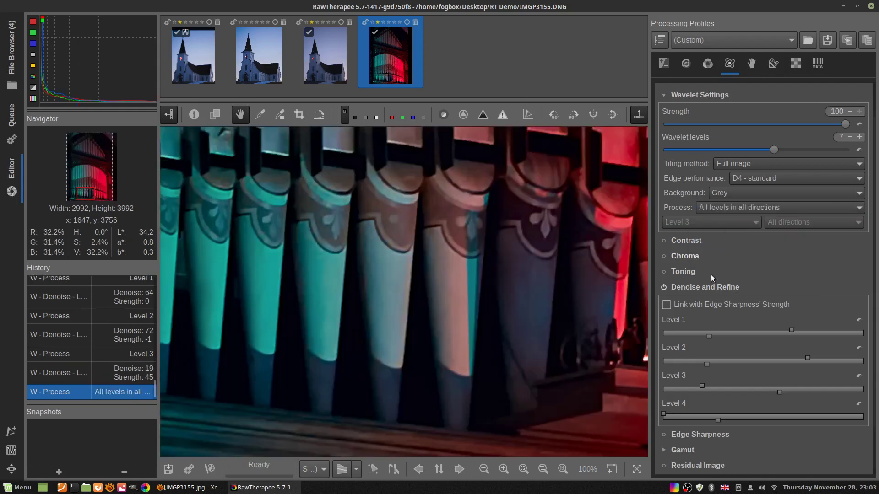
{"action": "left_click", "coordinate": [664, 287]}
{"action": "left_click", "coordinate": [664, 286]}
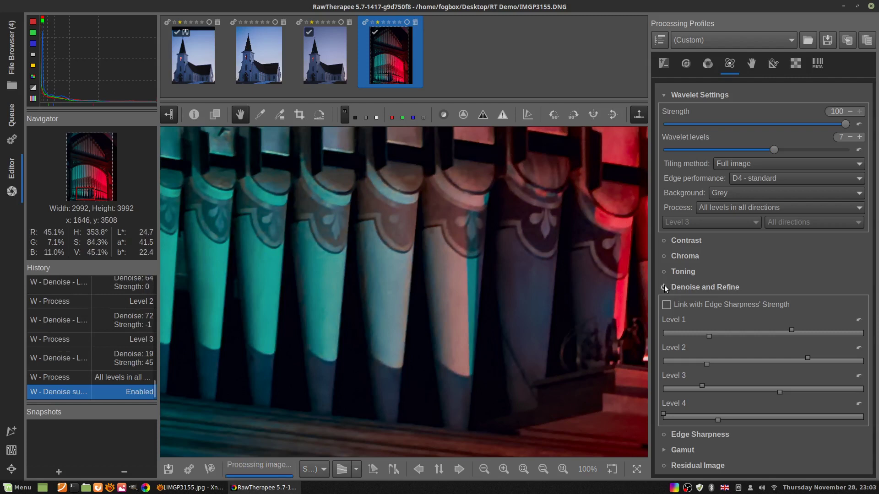
{"action": "left_click", "coordinate": [664, 287]}
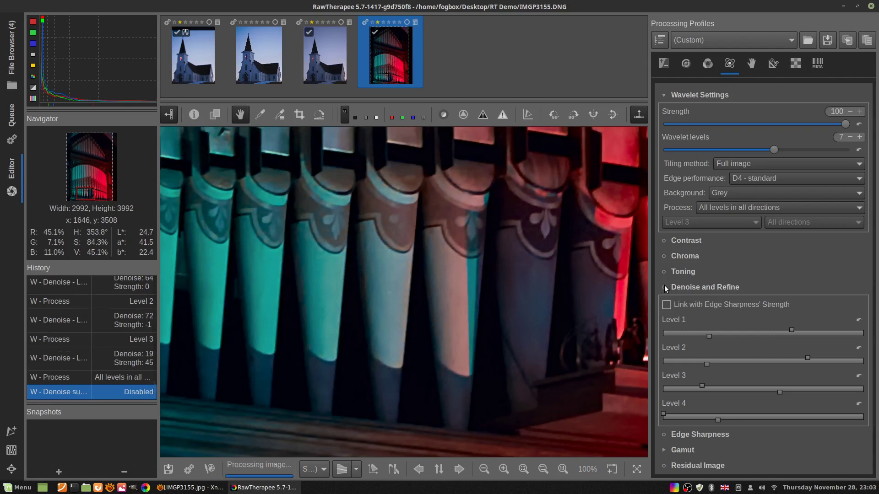
{"action": "left_click", "coordinate": [664, 286]}
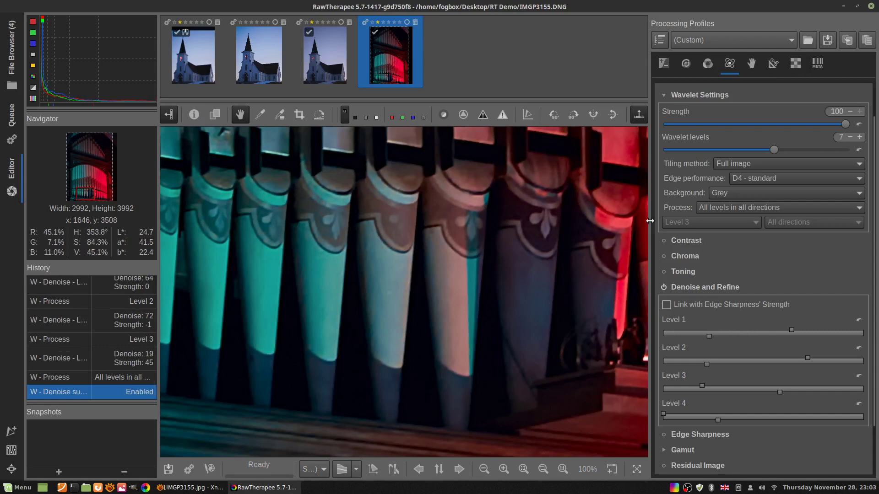
- Lower Level 2 denoise, adjust Level 3 denoise, and raise Level 4 strength
{"action": "scroll", "coordinate": [363, 278], "scroll_direction": "up", "scroll_amount": 5}
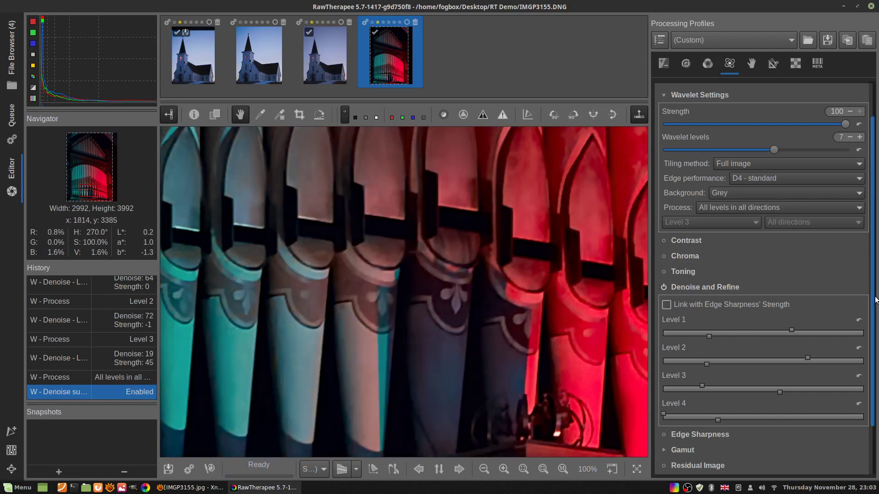
{"action": "scroll", "coordinate": [824, 259], "scroll_direction": "down", "scroll_amount": 3}
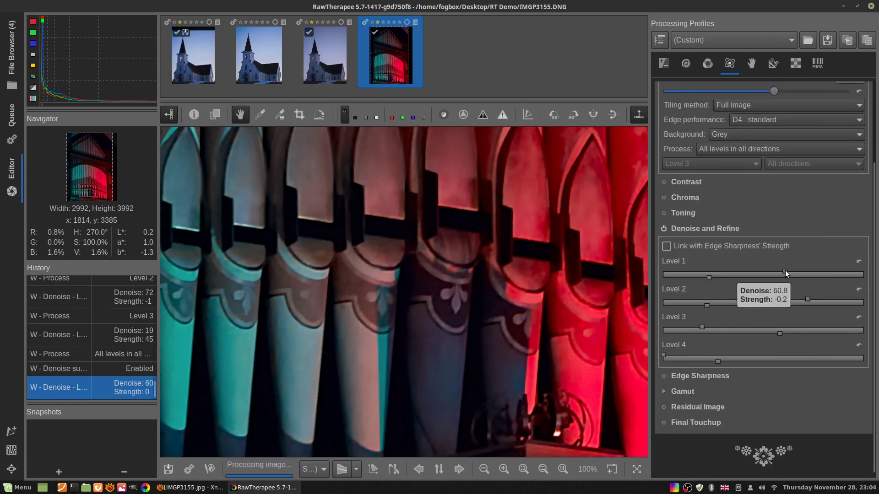
{"action": "left_click_drag", "start_coordinate": [806, 299], "coordinate": [795, 300]}
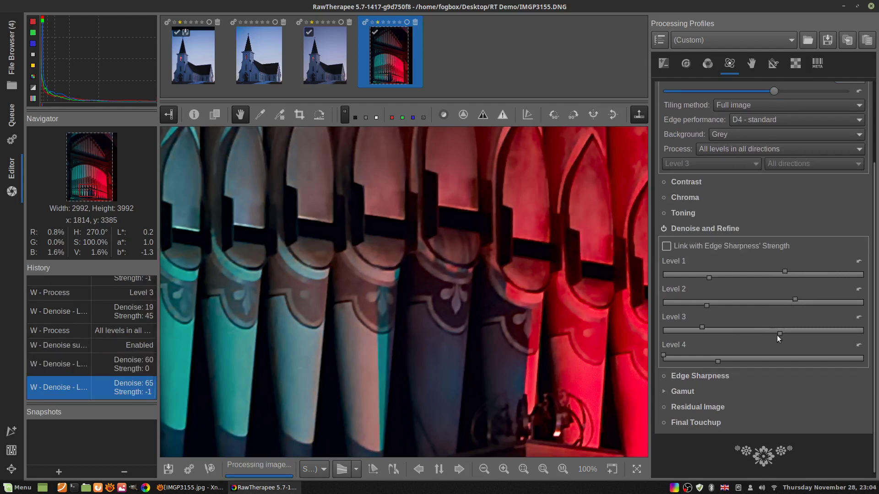
{"action": "left_click_drag", "start_coordinate": [777, 334], "coordinate": [792, 333]}
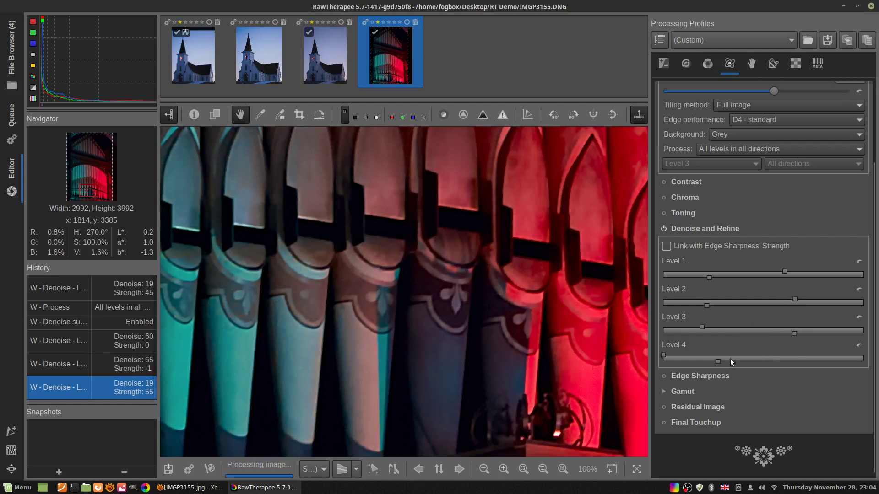
{"action": "left_click_drag", "start_coordinate": [718, 364], "coordinate": [743, 361]}
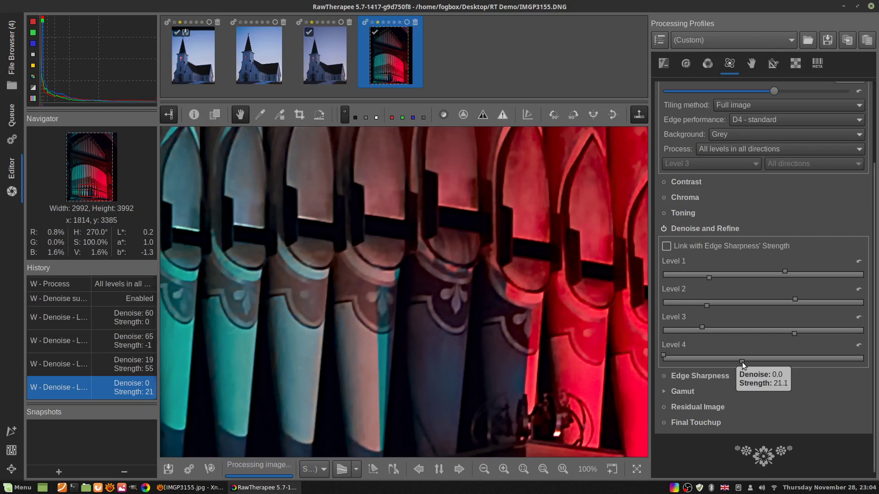
- Toggle wavelet denoise to compare, nudge Level 1 strength to 3, and set Level 4 strength to 16
{"action": "left_click", "coordinate": [661, 230]}
{"action": "left_click", "coordinate": [660, 229]}
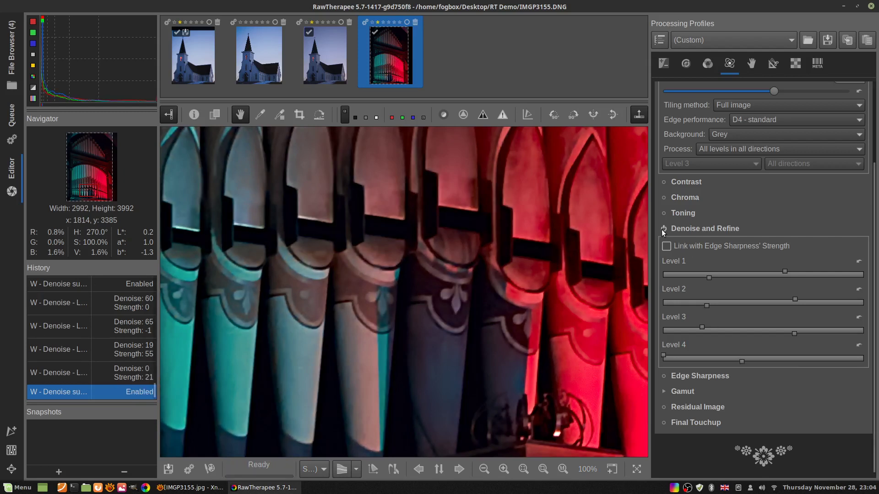
{"action": "left_click", "coordinate": [713, 278]}
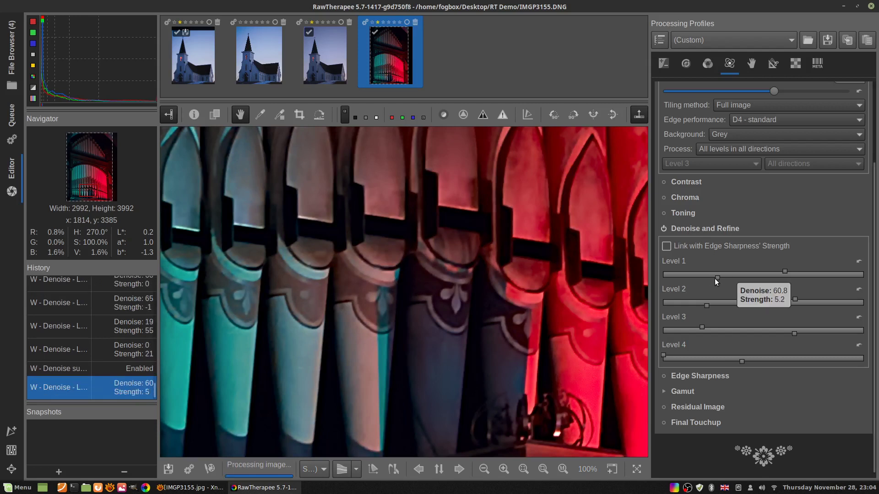
{"action": "left_click", "coordinate": [664, 230]}
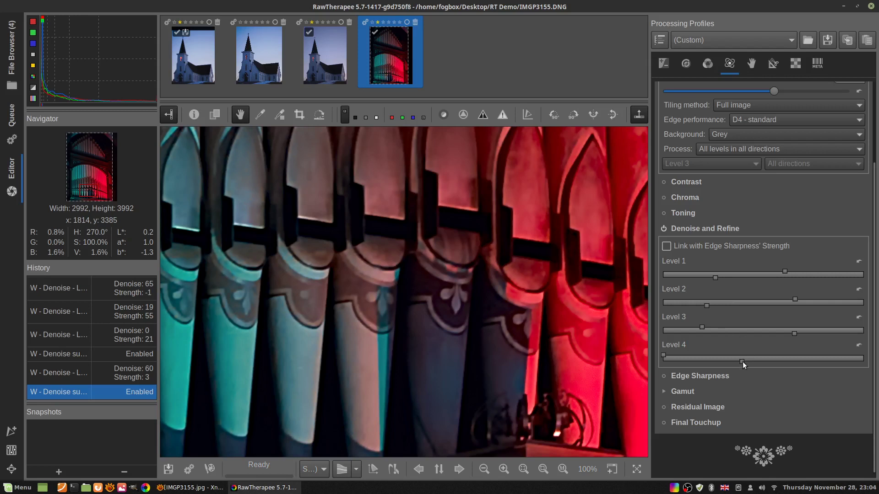
{"action": "left_click_drag", "start_coordinate": [742, 362], "coordinate": [734, 362]}
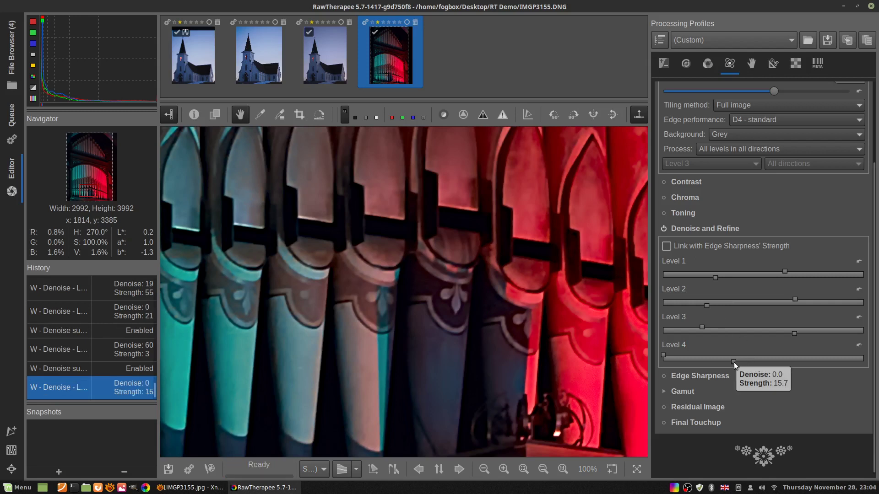
{"action": "left_click_drag", "start_coordinate": [735, 362], "coordinate": [735, 362]}
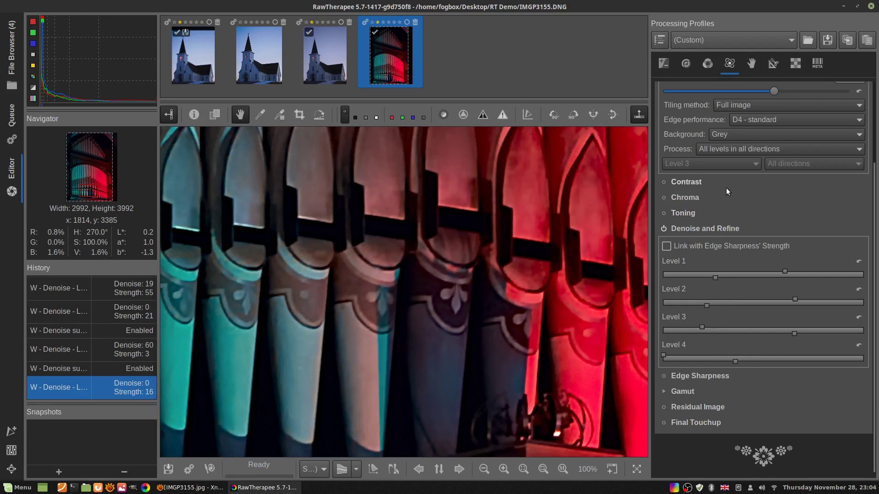
- Toggle wavelet denoise off and on to compare, then ease Level 2 denoise to 59
{"action": "left_click", "coordinate": [663, 228]}
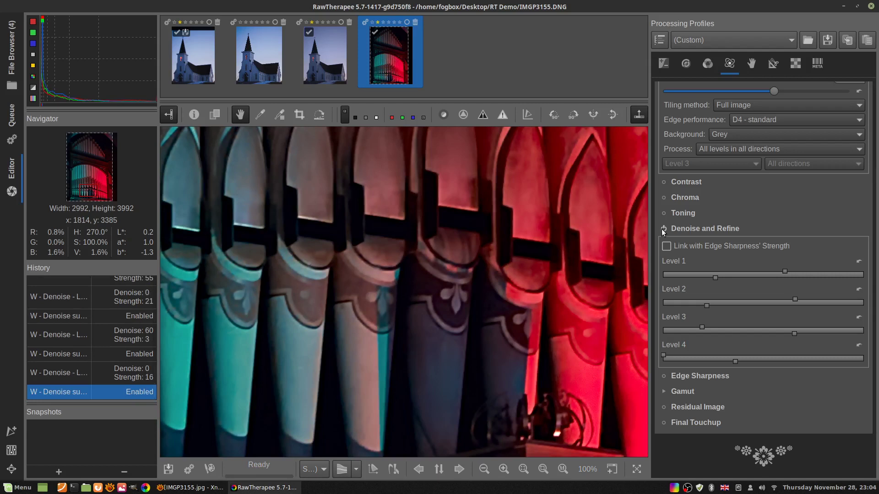
{"action": "left_click", "coordinate": [663, 229]}
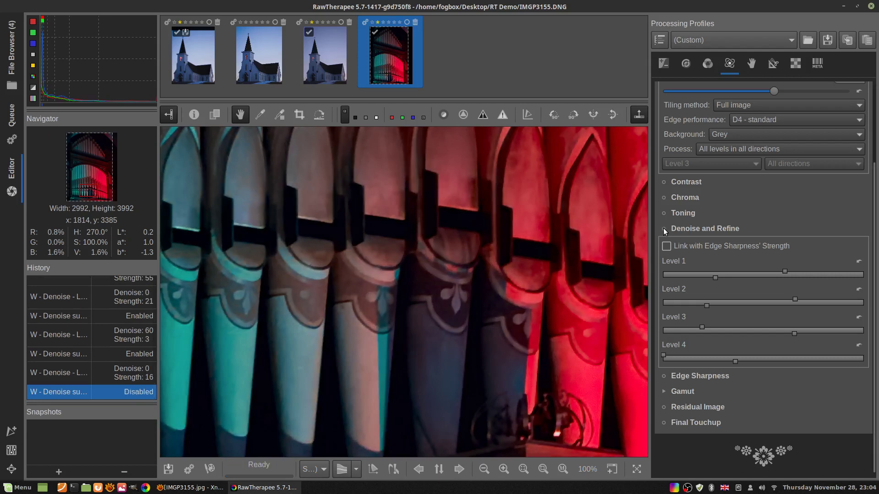
{"action": "left_click", "coordinate": [663, 229]}
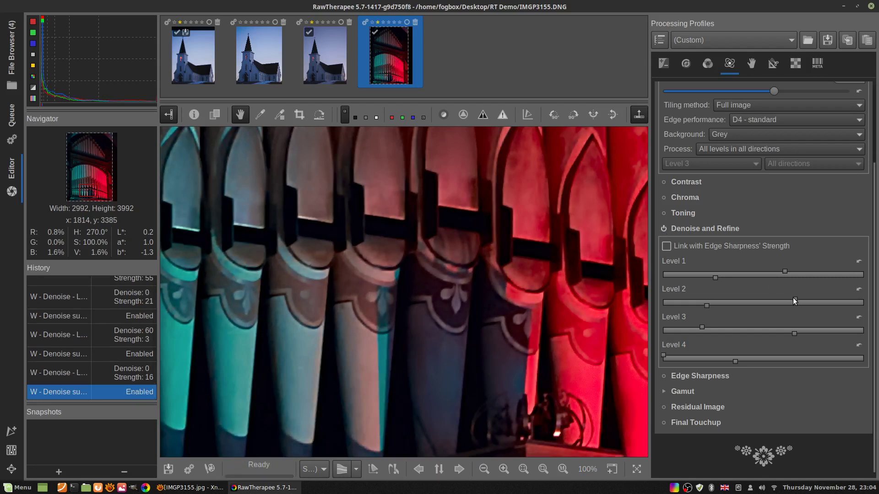
{"action": "left_click_drag", "start_coordinate": [778, 301], "coordinate": [781, 303]}
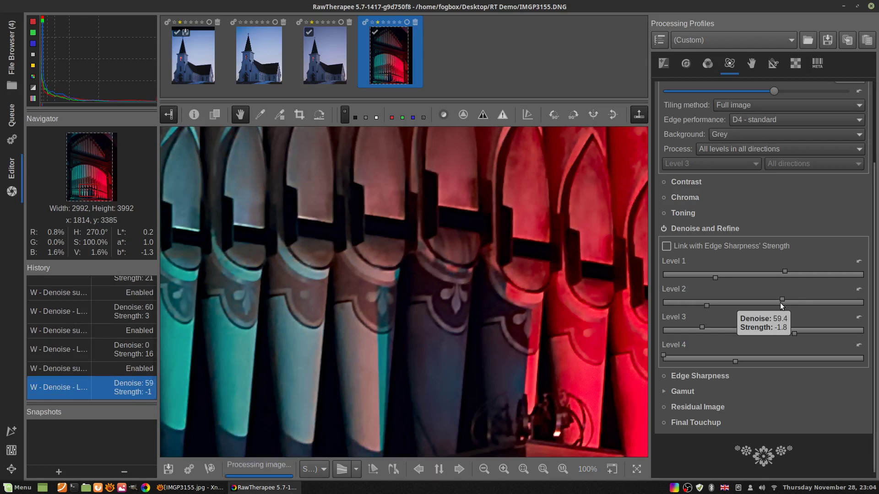
- Test 'One level' processing, restore 'All levels in all directions', and lower wavelet Strength to 65
{"action": "left_click", "coordinate": [734, 149]}
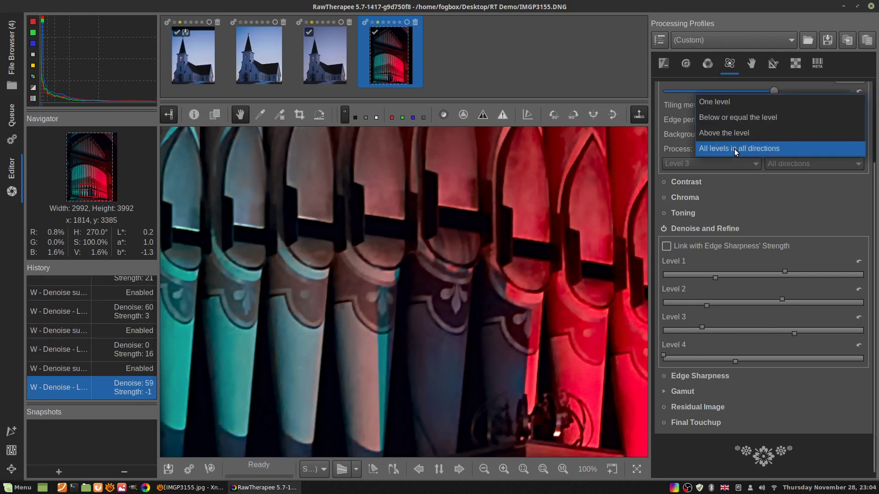
{"action": "left_click", "coordinate": [726, 101]}
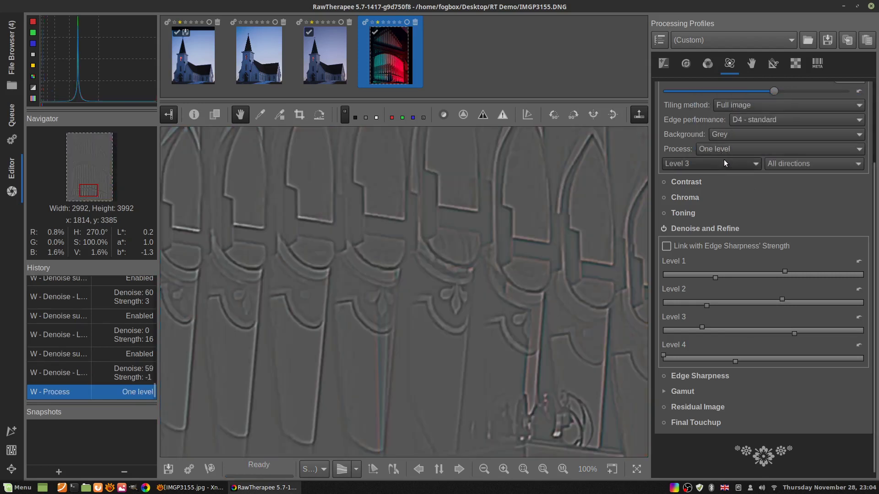
{"action": "left_click", "coordinate": [728, 149]}
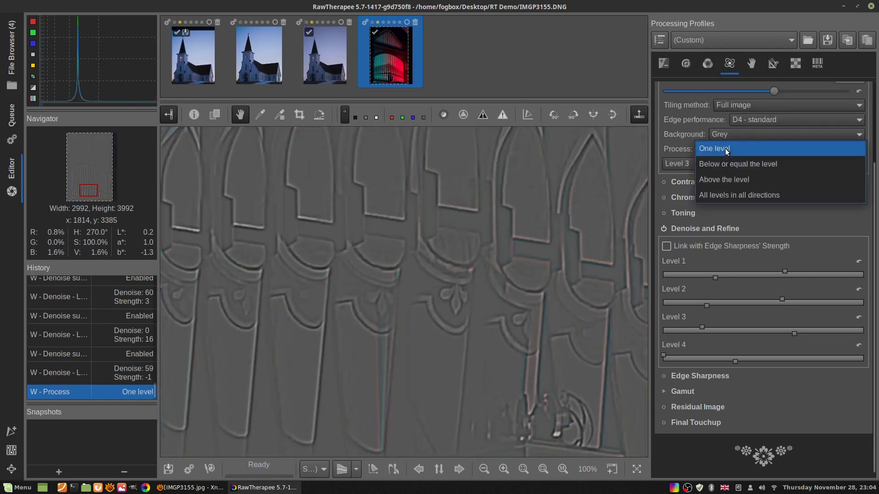
{"action": "left_click", "coordinate": [736, 188]}
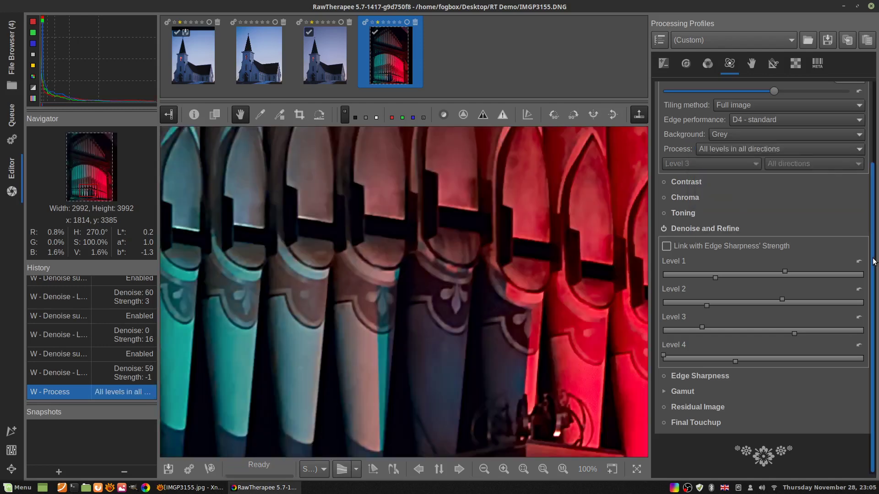
{"action": "left_click_drag", "start_coordinate": [874, 261], "coordinate": [876, 186]}
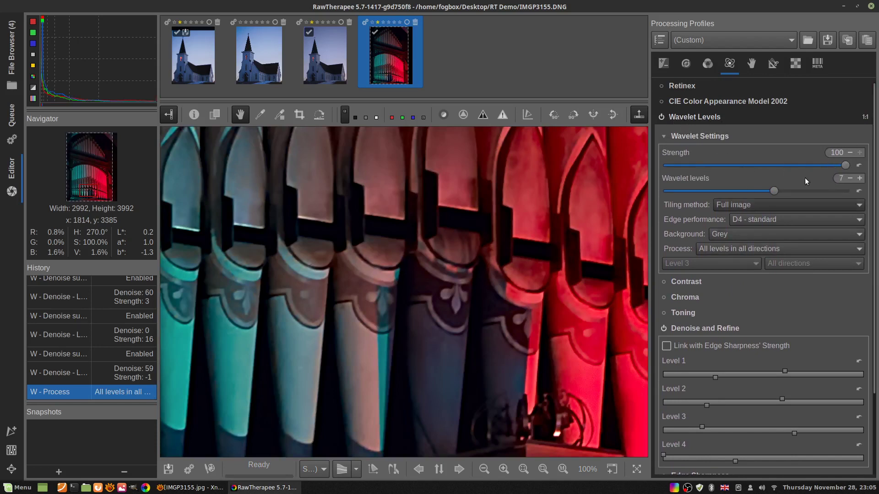
{"action": "left_click_drag", "start_coordinate": [874, 149], "coordinate": [811, 167]}
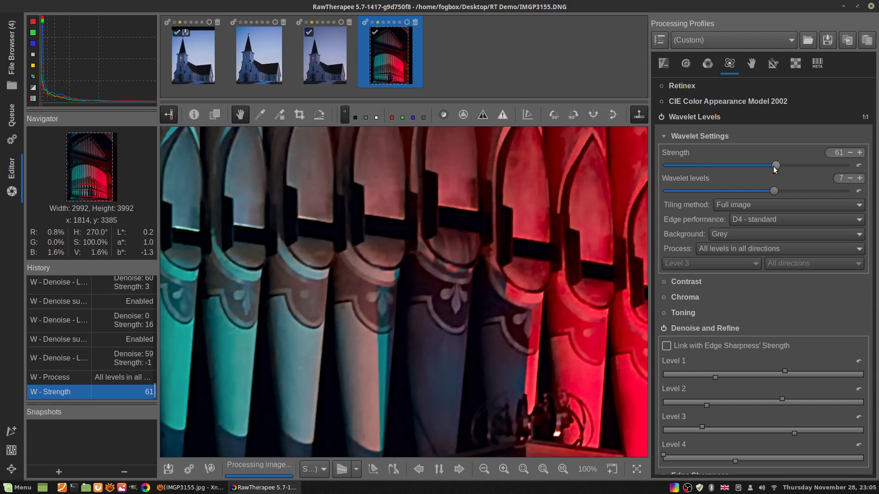
{"action": "left_click_drag", "start_coordinate": [763, 165], "coordinate": [781, 161]}
- Toggle Wavelet Levels off and on over two areas of the organ to compare the denoising
{"action": "left_click", "coordinate": [662, 117]}
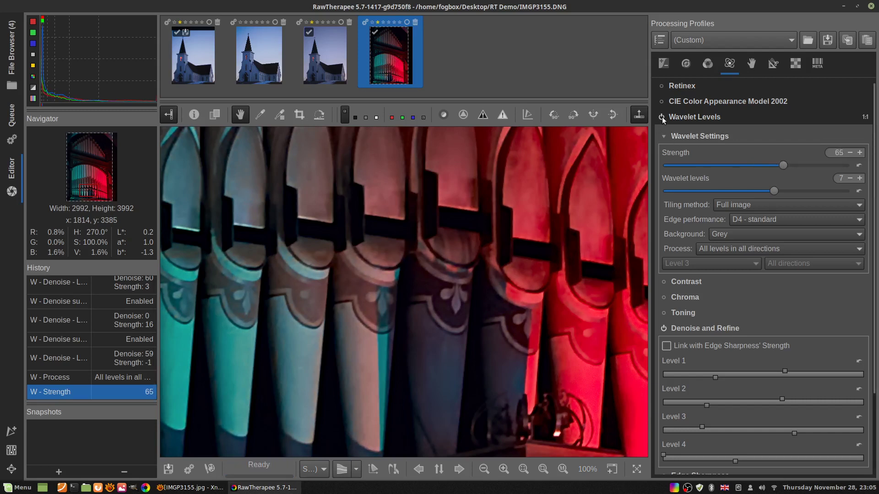
{"action": "left_click", "coordinate": [662, 118]}
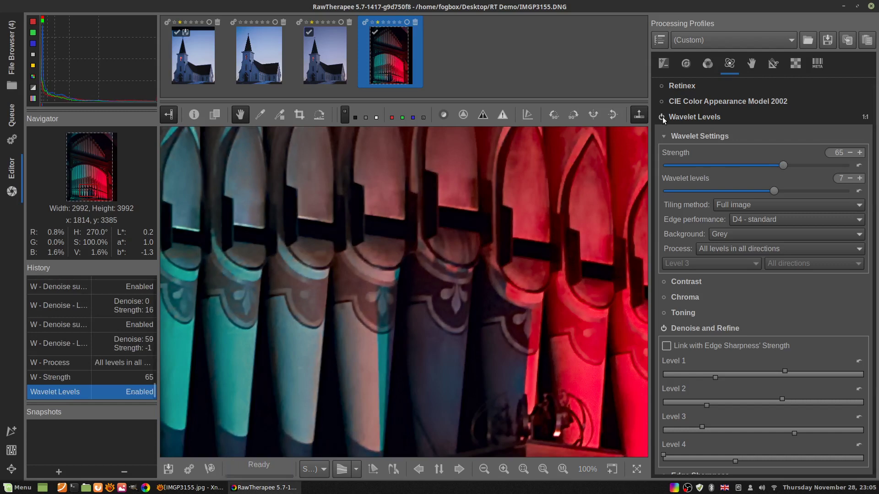
{"action": "left_click", "coordinate": [662, 117]}
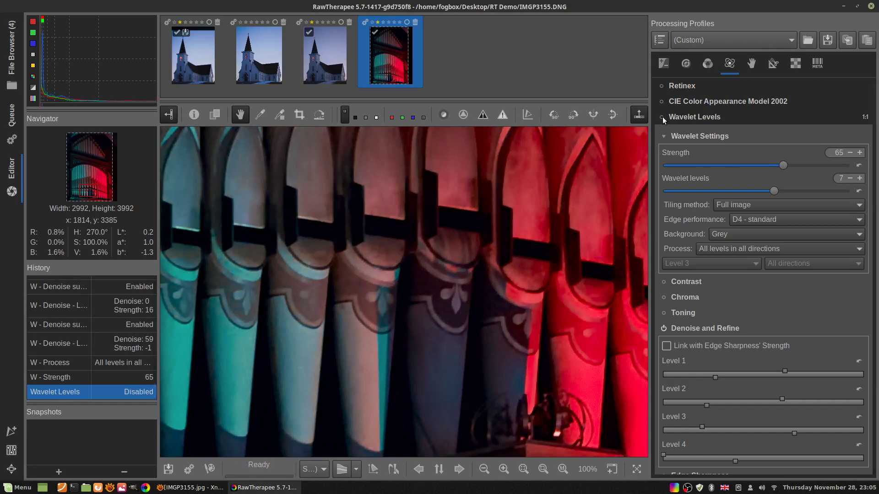
{"action": "left_click", "coordinate": [663, 116]}
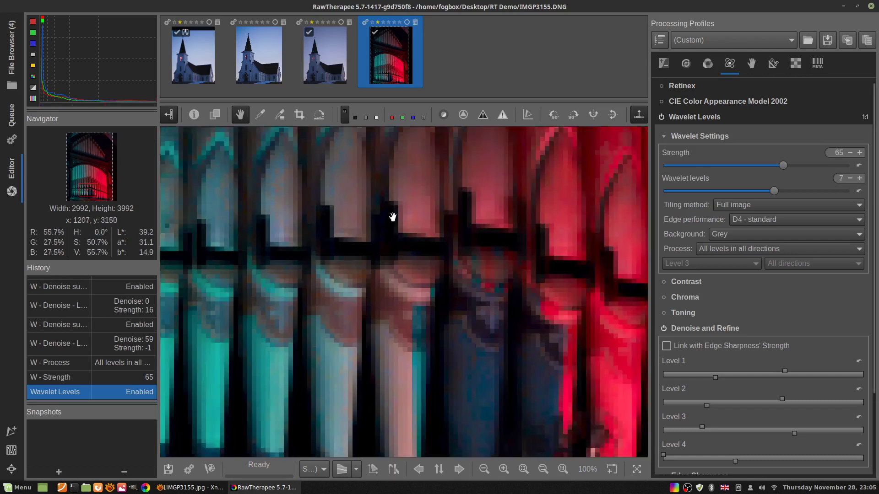
{"action": "left_click_drag", "start_coordinate": [392, 216], "coordinate": [452, 260]}
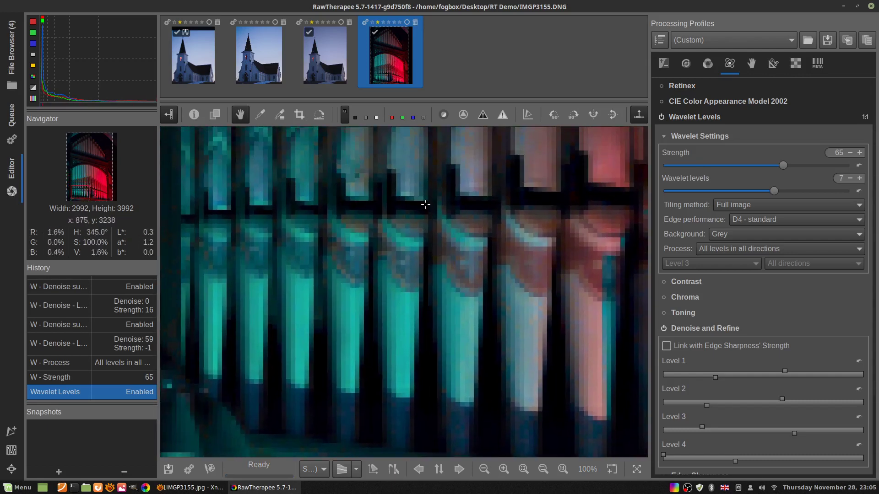
{"action": "left_click", "coordinate": [661, 116]}
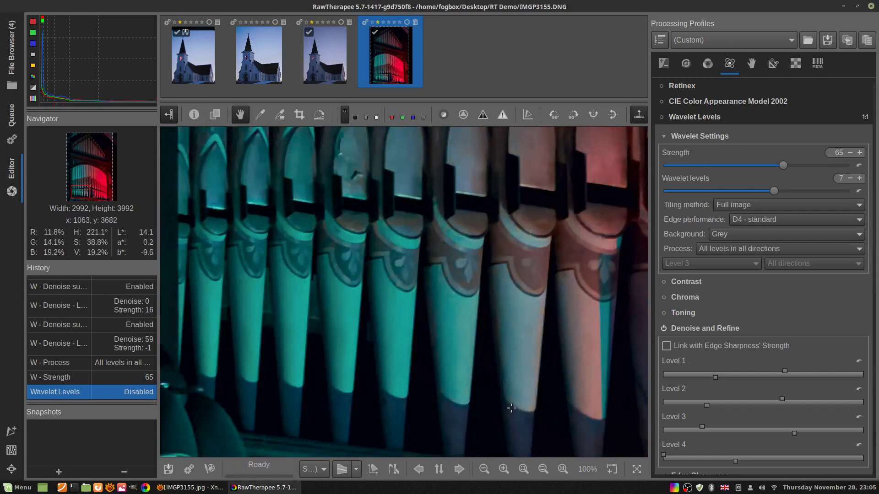
{"action": "left_click", "coordinate": [662, 118]}
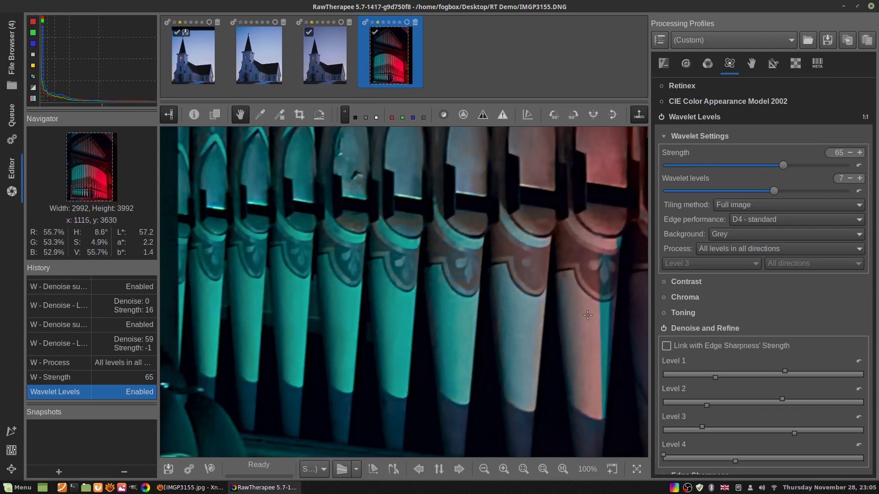
{"action": "scroll", "coordinate": [458, 254], "scroll_direction": "up", "scroll_amount": 3}
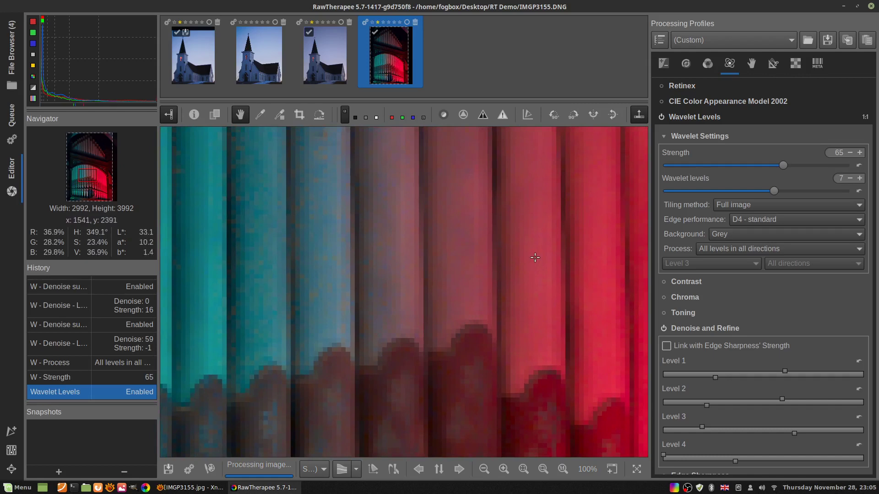
{"action": "scroll", "coordinate": [508, 320], "scroll_direction": "down", "scroll_amount": 2}
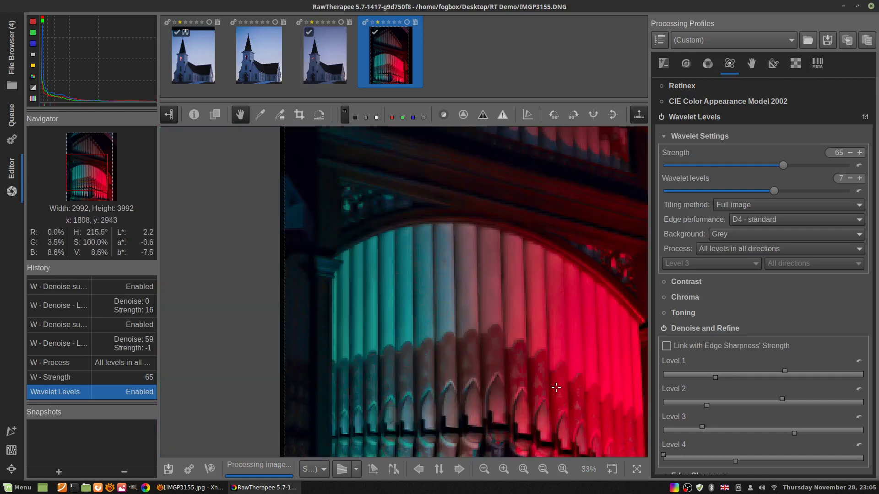
- Zoom into the preview and pan to inspect the lower edge of the organ pipes
{"action": "left_click", "coordinate": [543, 469]}
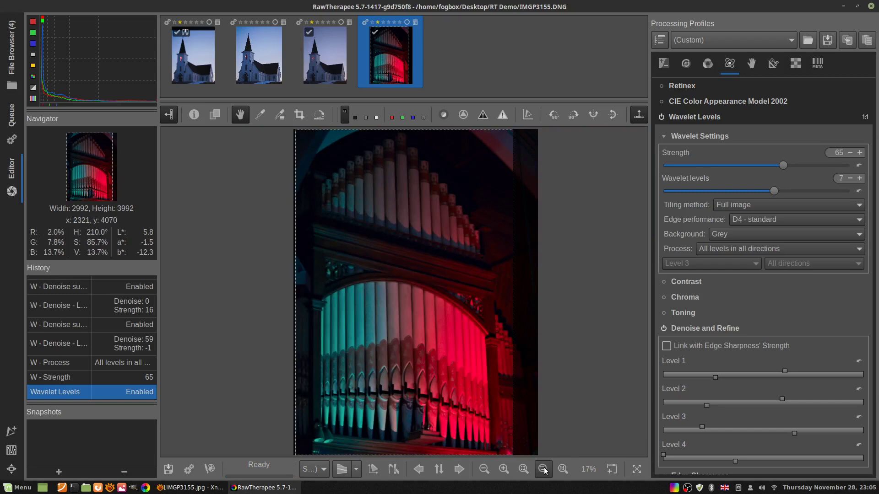
{"action": "scroll", "coordinate": [488, 169], "scroll_direction": "up", "scroll_amount": 2}
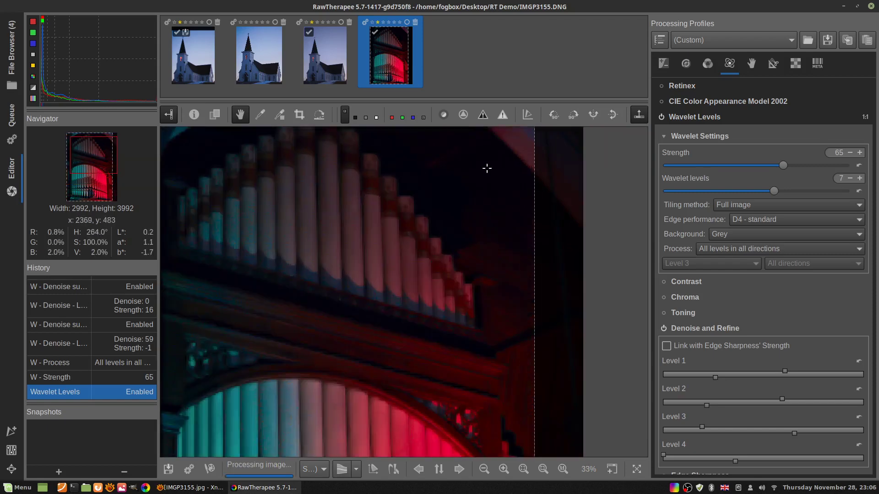
{"action": "scroll", "coordinate": [487, 169], "scroll_direction": "up", "scroll_amount": 3}
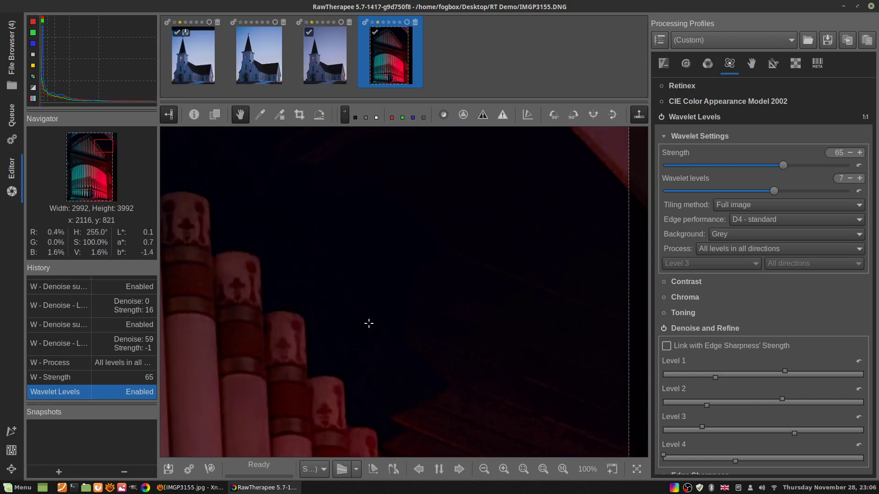
{"action": "left_click_drag", "start_coordinate": [368, 324], "coordinate": [432, 265]}
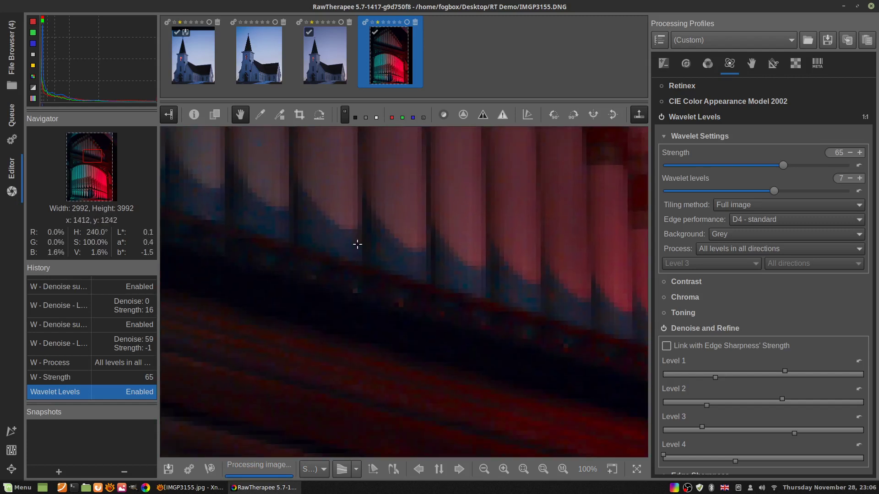
{"action": "scroll", "coordinate": [365, 259], "scroll_direction": "down", "scroll_amount": 5}
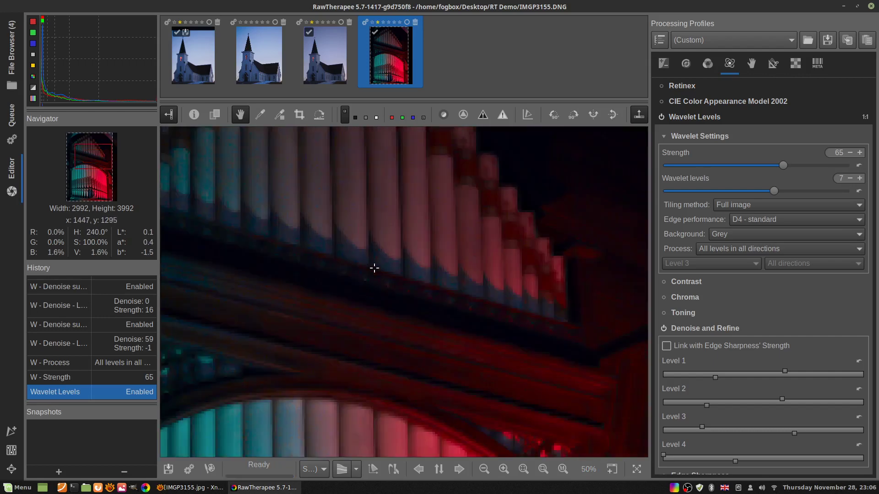
{"action": "scroll", "coordinate": [379, 288], "scroll_direction": "down", "scroll_amount": 1}
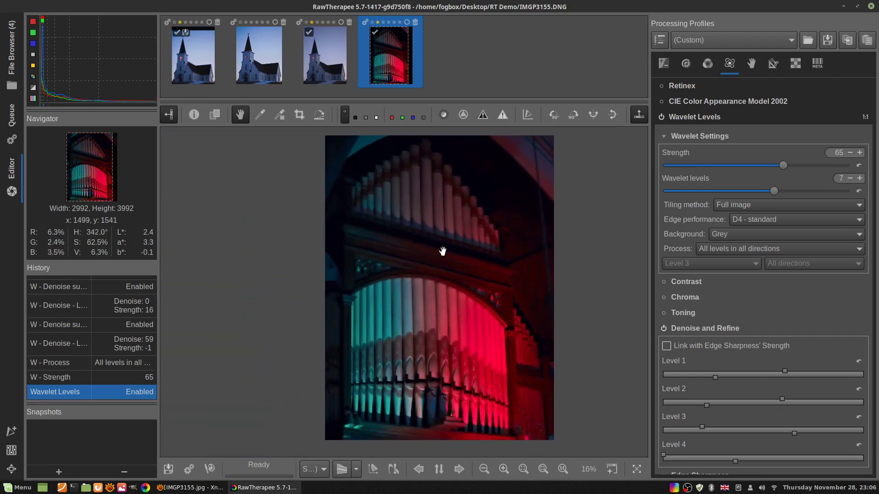
- Fit the photo to the preview, keep wavelet strength at 65, and bring up IMGP3155.jpg in XnView MP
{"action": "left_click", "coordinate": [542, 468]}
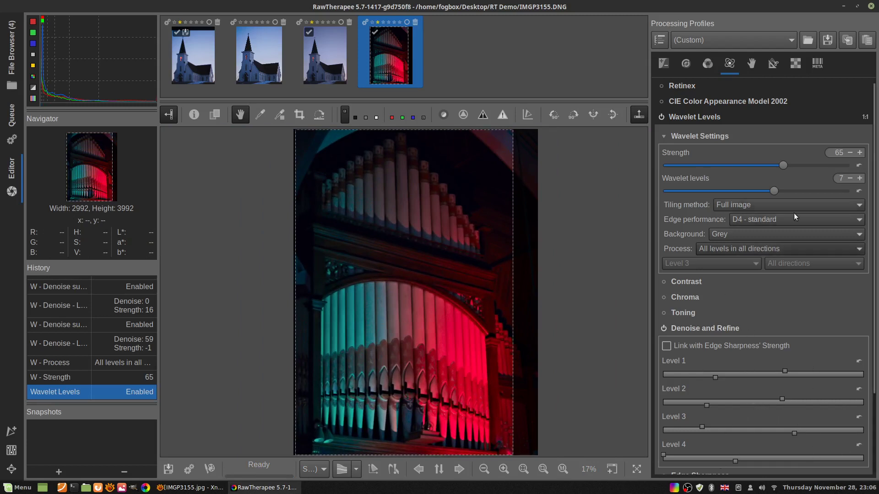
{"action": "mouse_move", "coordinate": [784, 164]}
{"action": "left_mouse_down"}
{"action": "mouse_move", "coordinate": [792, 164]}
{"action": "mouse_move", "coordinate": [783, 165]}
{"action": "left_mouse_up"}
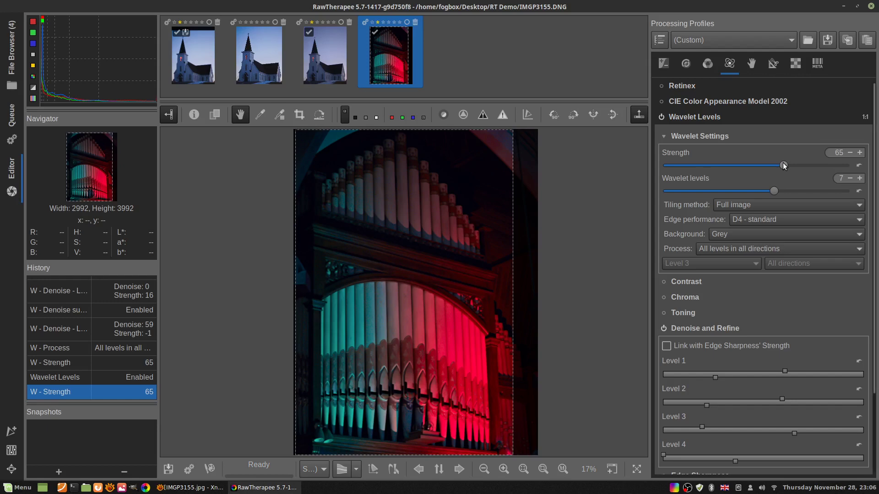
{"action": "left_click", "coordinate": [191, 489]}
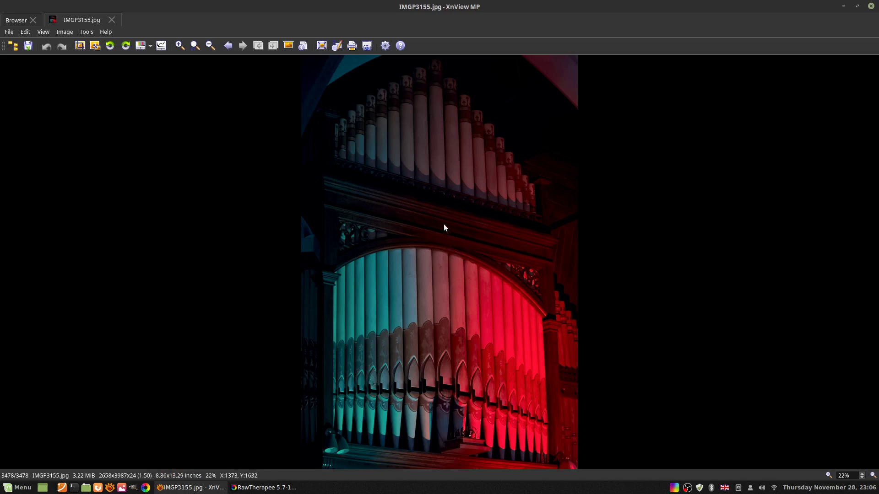
- Zoom IMGP3155.jpg to 100% and pan across the pipe tops, balcony rail, arches and bench
{"action": "scroll", "coordinate": [441, 251], "scroll_direction": "up", "scroll_amount": 5}
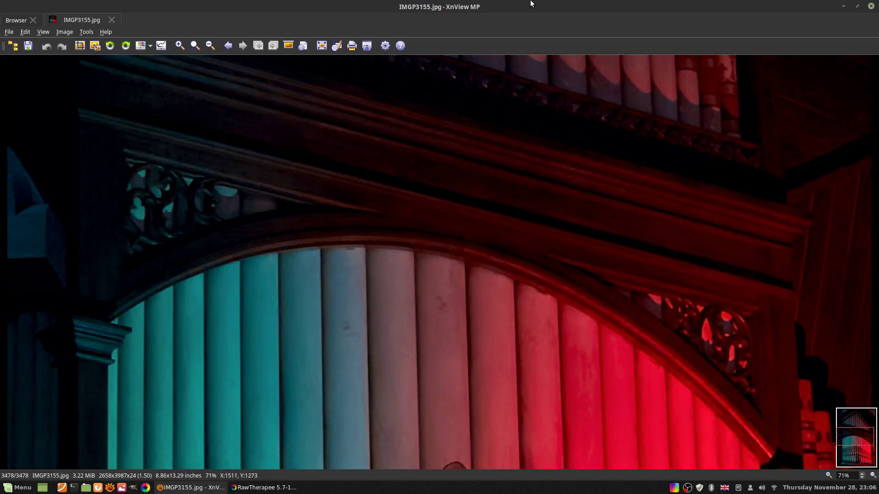
{"action": "scroll", "coordinate": [457, 247], "scroll_direction": "up", "scroll_amount": 1}
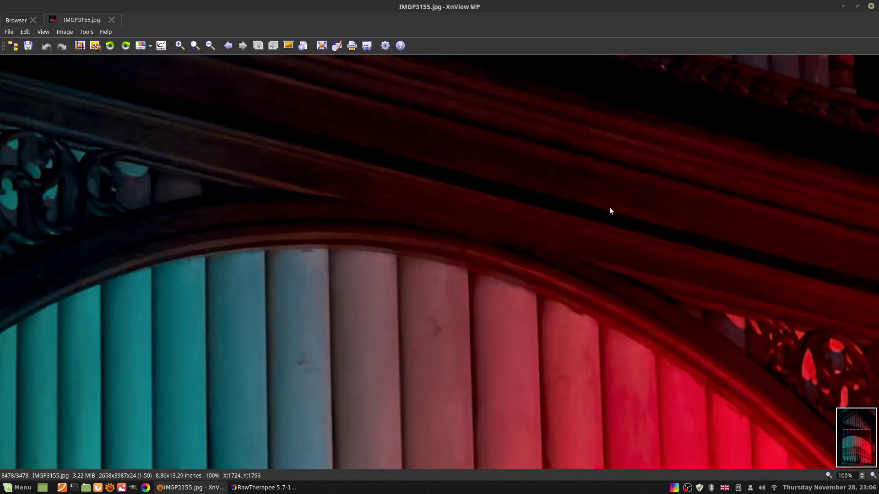
{"action": "left_click_drag", "start_coordinate": [609, 211], "coordinate": [320, 421]}
{"action": "left_click_drag", "start_coordinate": [490, 175], "coordinate": [461, 345]}
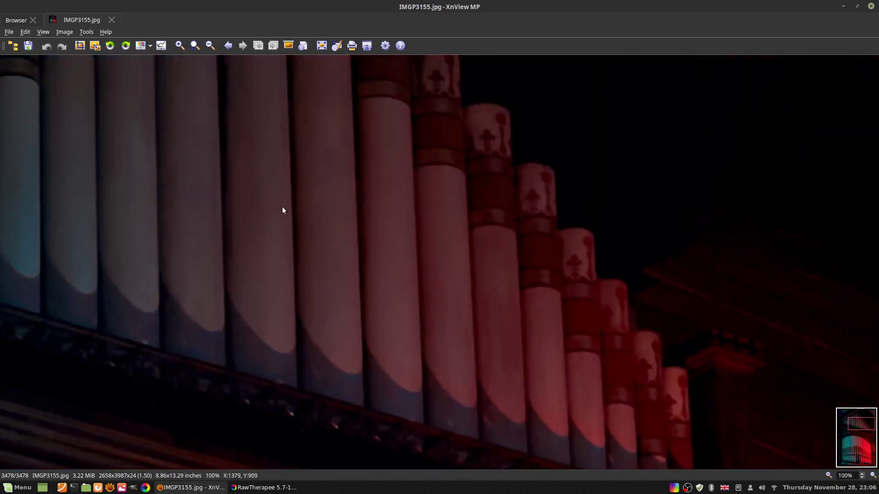
{"action": "left_click_drag", "start_coordinate": [282, 210], "coordinate": [427, 355]}
{"action": "left_click_drag", "start_coordinate": [192, 151], "coordinate": [279, 241]}
{"action": "left_click_drag", "start_coordinate": [246, 218], "coordinate": [355, 319]}
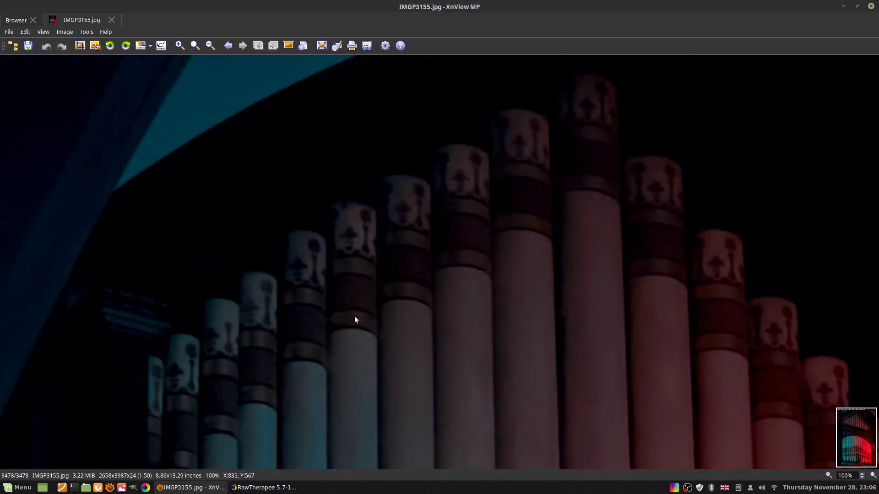
{"action": "left_click_drag", "start_coordinate": [360, 378], "coordinate": [406, 160]}
{"action": "left_click_drag", "start_coordinate": [416, 337], "coordinate": [473, 231]}
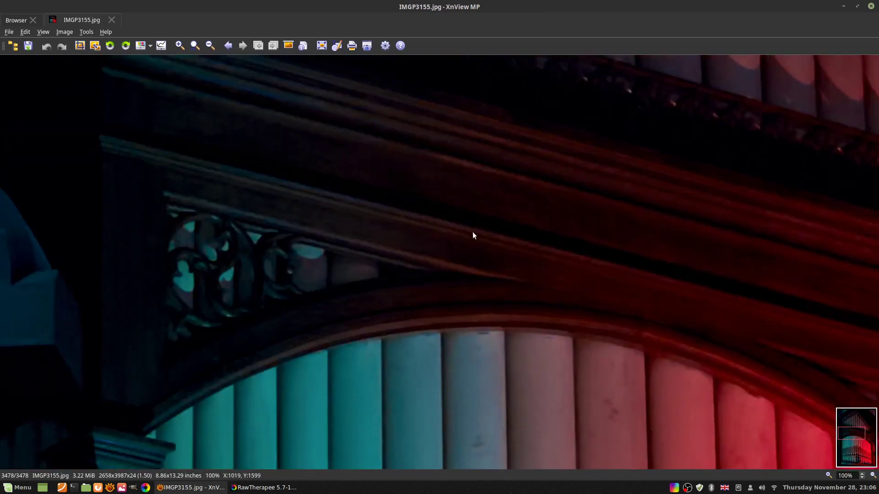
{"action": "left_click_drag", "start_coordinate": [485, 443], "coordinate": [506, 290]}
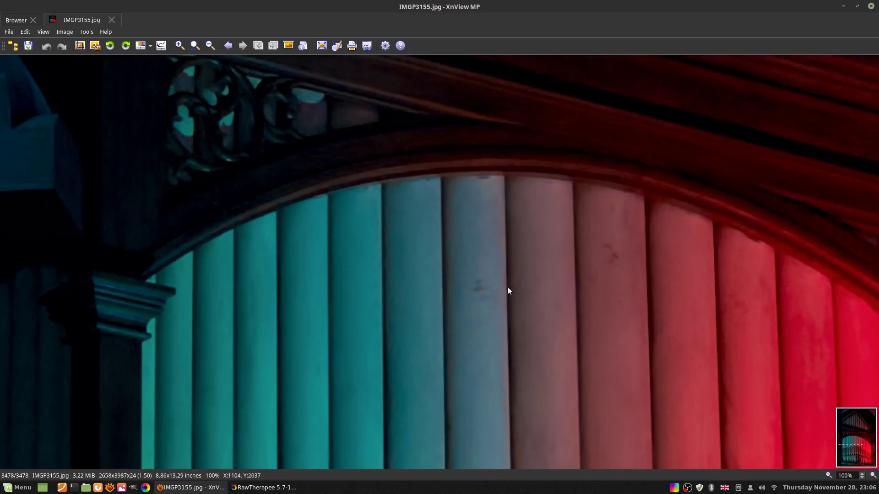
{"action": "left_click_drag", "start_coordinate": [540, 362], "coordinate": [565, 256]}
{"action": "left_click_drag", "start_coordinate": [568, 347], "coordinate": [563, 270]}
{"action": "left_click_drag", "start_coordinate": [525, 400], "coordinate": [551, 253]}
{"action": "left_click_drag", "start_coordinate": [508, 457], "coordinate": [592, 188]}
{"action": "left_click_drag", "start_coordinate": [481, 347], "coordinate": [475, 302]}
{"action": "left_click_drag", "start_coordinate": [499, 424], "coordinate": [501, 281]}
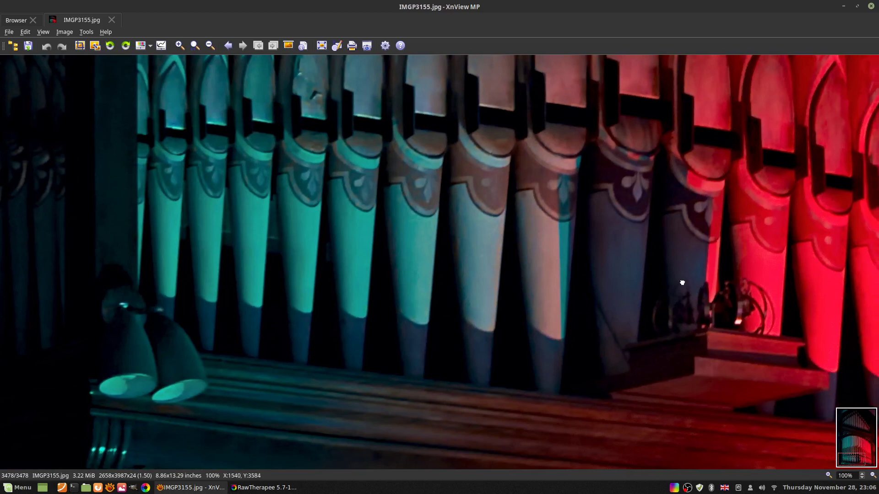
- Pan across the red-lit and teal pipes up to the carved ornament and back down
{"action": "left_click_drag", "start_coordinate": [645, 263], "coordinate": [291, 231]}
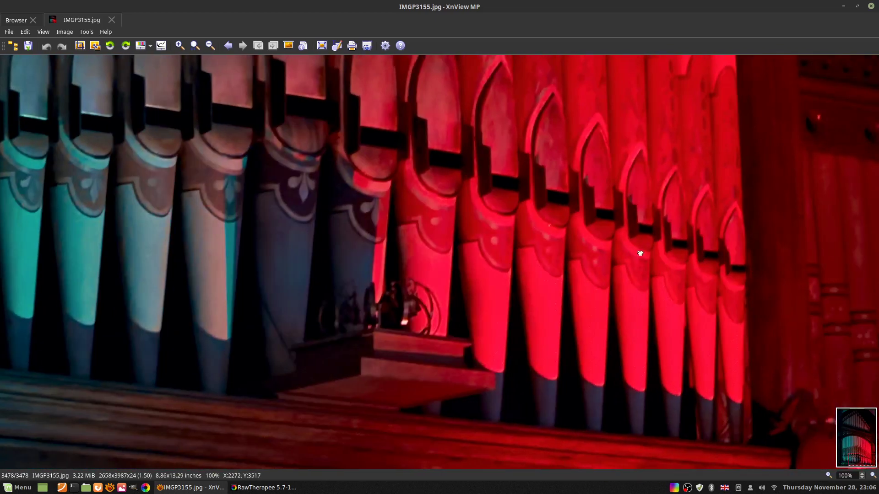
{"action": "left_click_drag", "start_coordinate": [183, 263], "coordinate": [514, 284]}
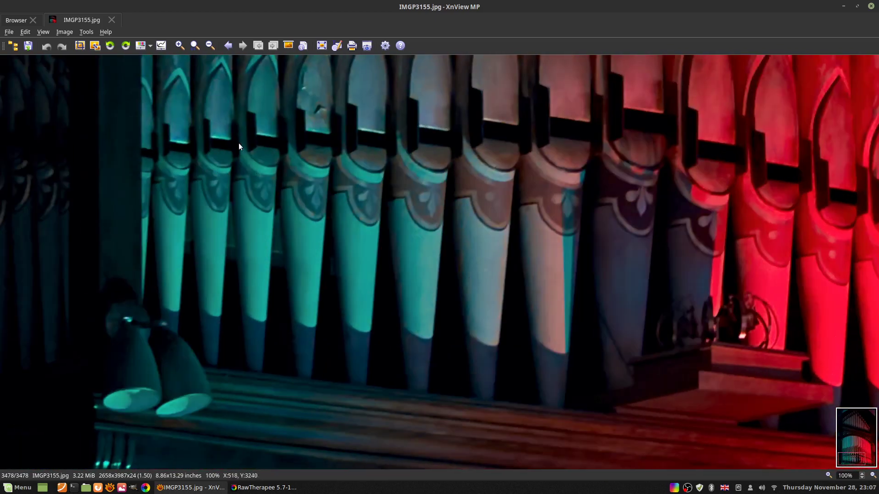
{"action": "left_click_drag", "start_coordinate": [239, 146], "coordinate": [507, 379]}
{"action": "left_click_drag", "start_coordinate": [187, 198], "coordinate": [294, 412]}
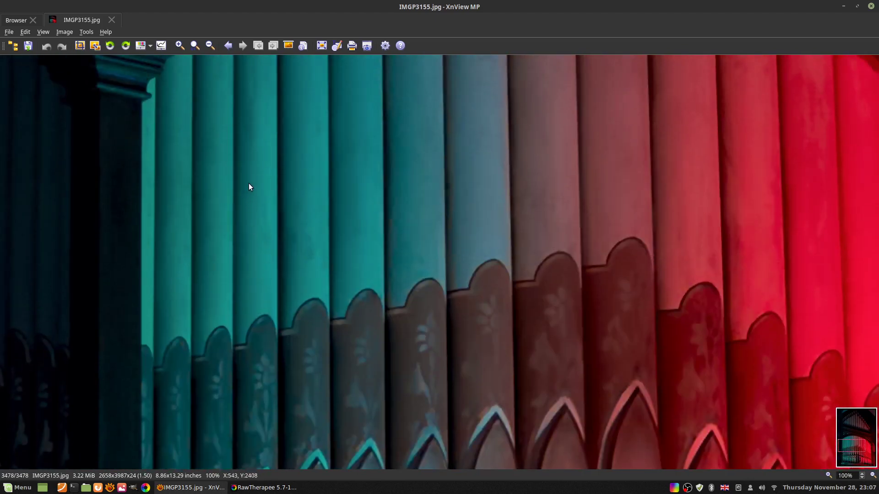
{"action": "left_click_drag", "start_coordinate": [249, 187], "coordinate": [306, 355]}
{"action": "left_click_drag", "start_coordinate": [204, 155], "coordinate": [225, 365]}
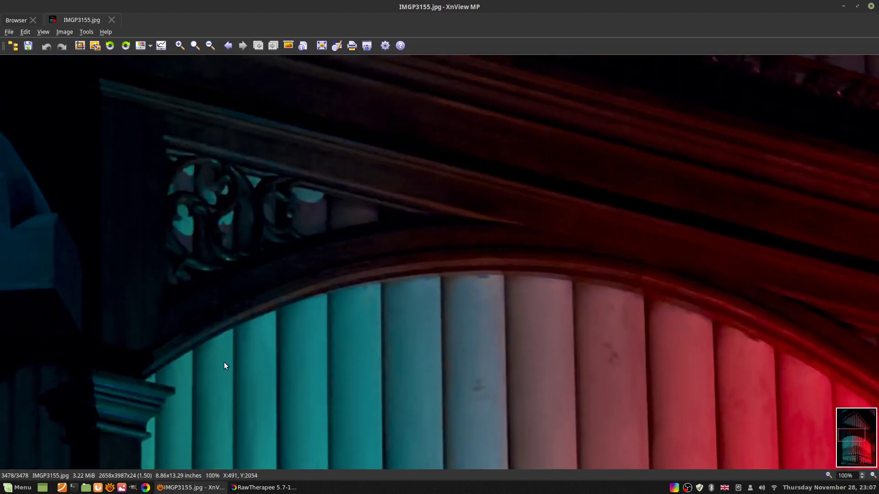
{"action": "left_click_drag", "start_coordinate": [242, 197], "coordinate": [253, 293]}
{"action": "left_click_drag", "start_coordinate": [523, 379], "coordinate": [447, 192]}
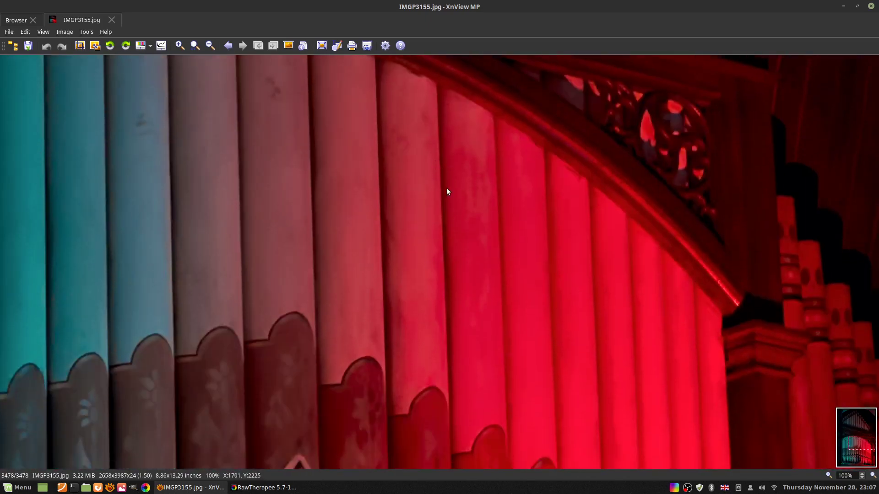
{"action": "left_click_drag", "start_coordinate": [532, 410], "coordinate": [579, 113]}
{"action": "left_click_drag", "start_coordinate": [532, 317], "coordinate": [526, 261]}
- Fit the photo to the window, zoom in on the lower pipes, then return to RawTherapee
{"action": "key", "text": "slash"}
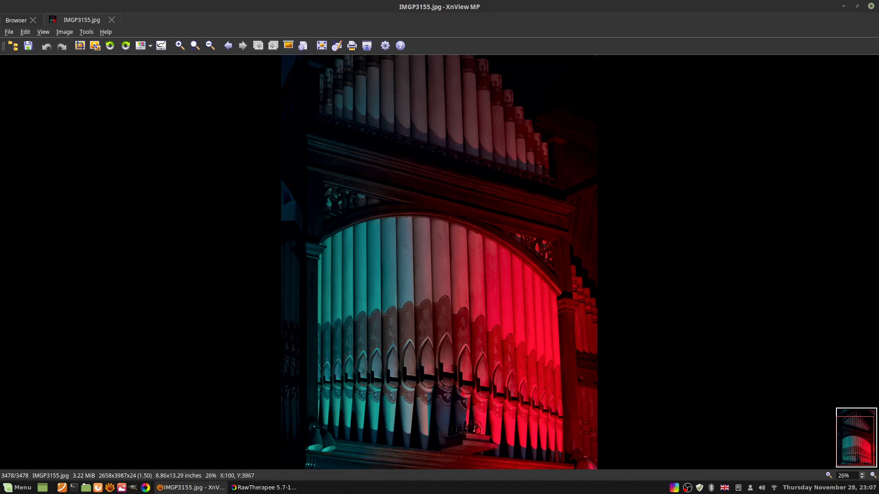
{"action": "key", "text": "slash"}
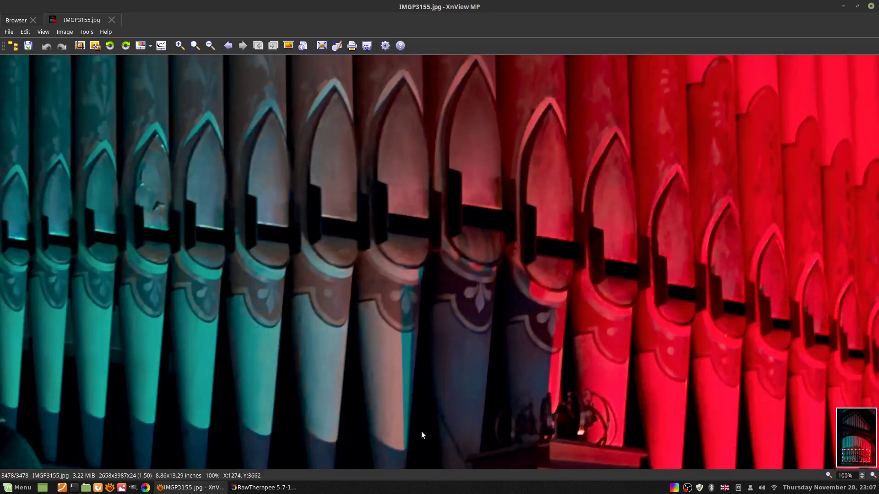
{"action": "scroll", "coordinate": [487, 386], "scroll_direction": "down", "scroll_amount": 3}
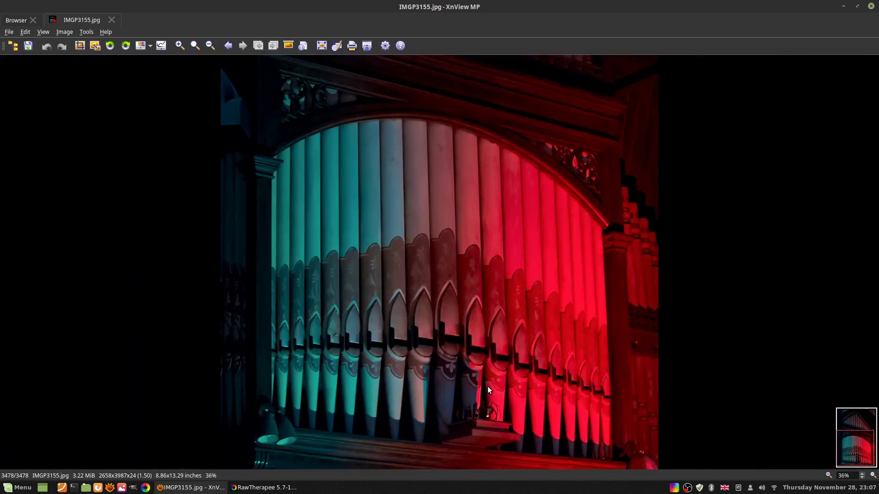
{"action": "scroll", "coordinate": [487, 386], "scroll_direction": "down", "scroll_amount": 3}
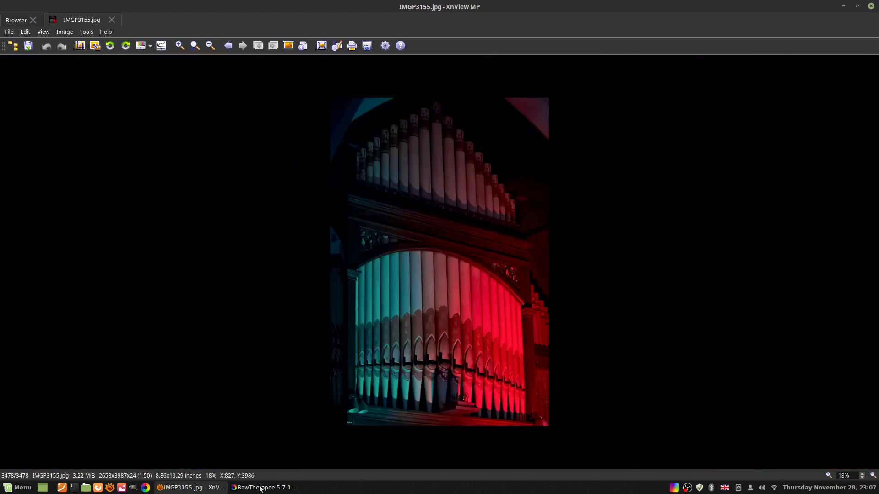
{"action": "left_click", "coordinate": [260, 488]}
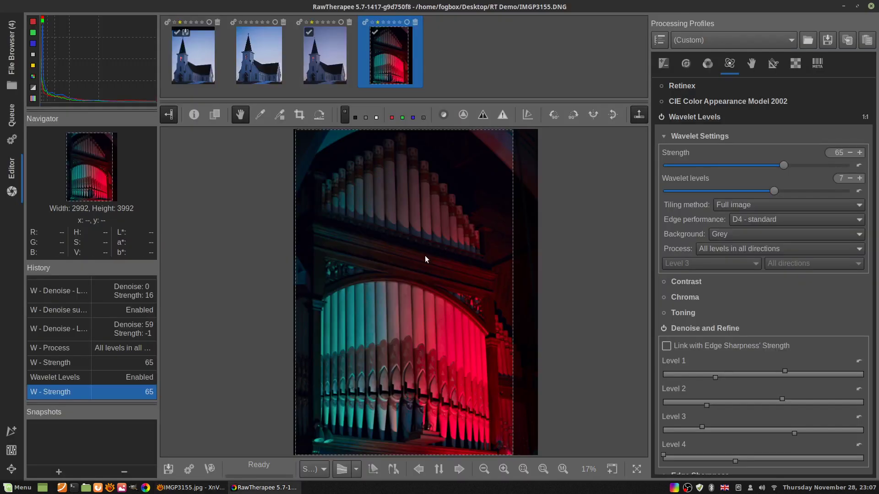